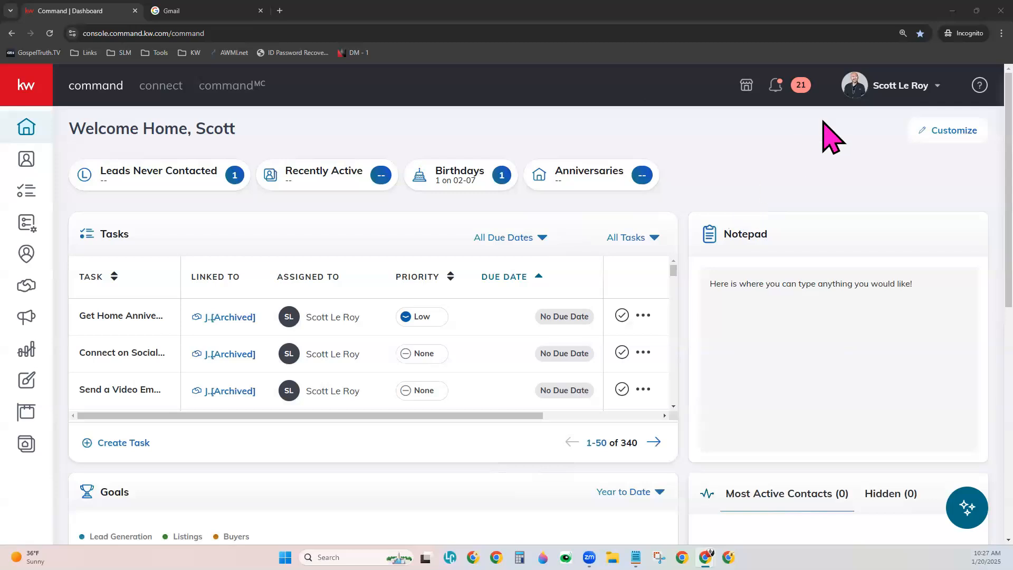
{"action": "left_click", "coordinate": [897, 88]}
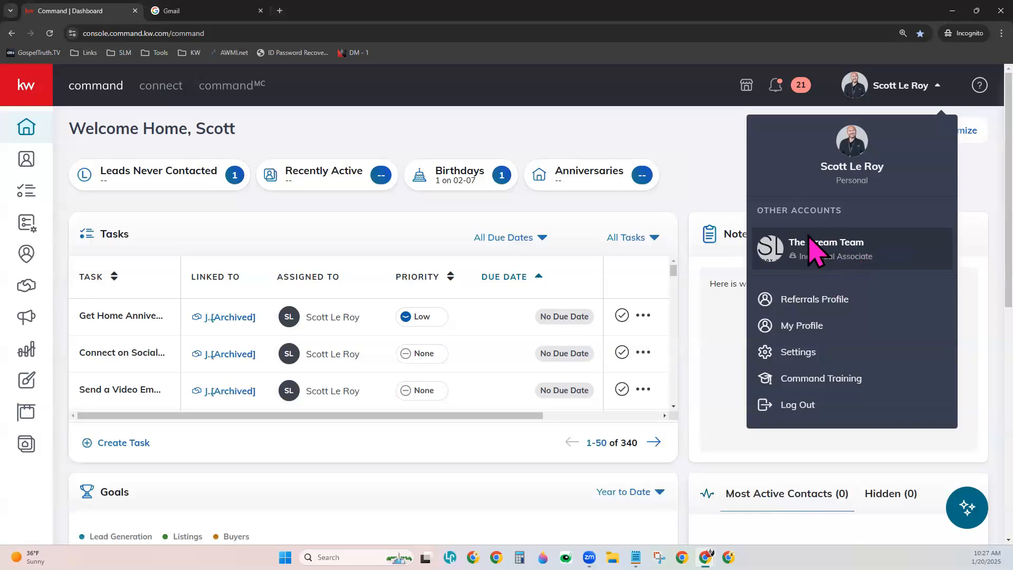
{"action": "left_click", "coordinate": [714, 120]}
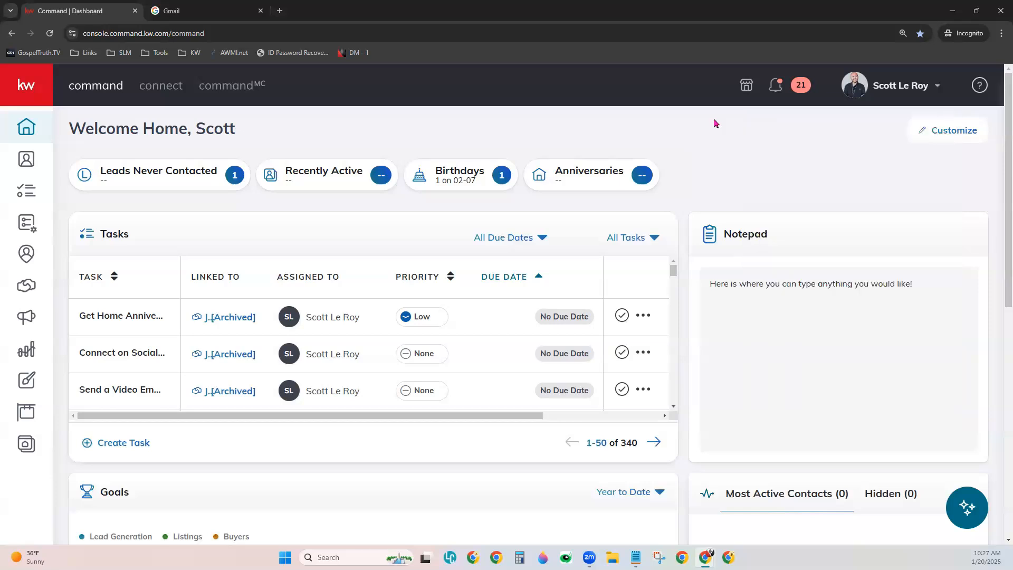
{"action": "left_click", "coordinate": [888, 88]}
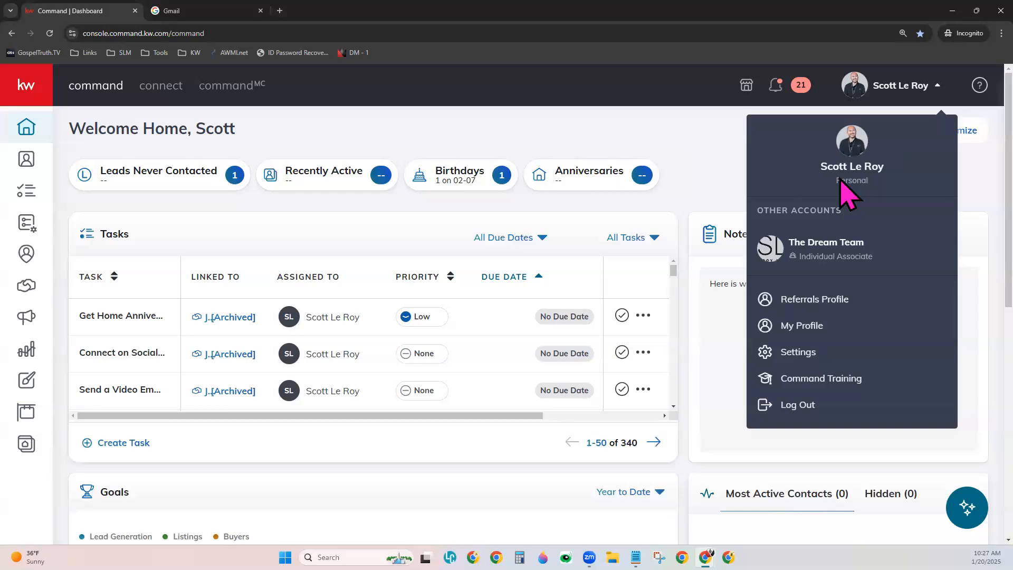
{"action": "left_click", "coordinate": [698, 161]}
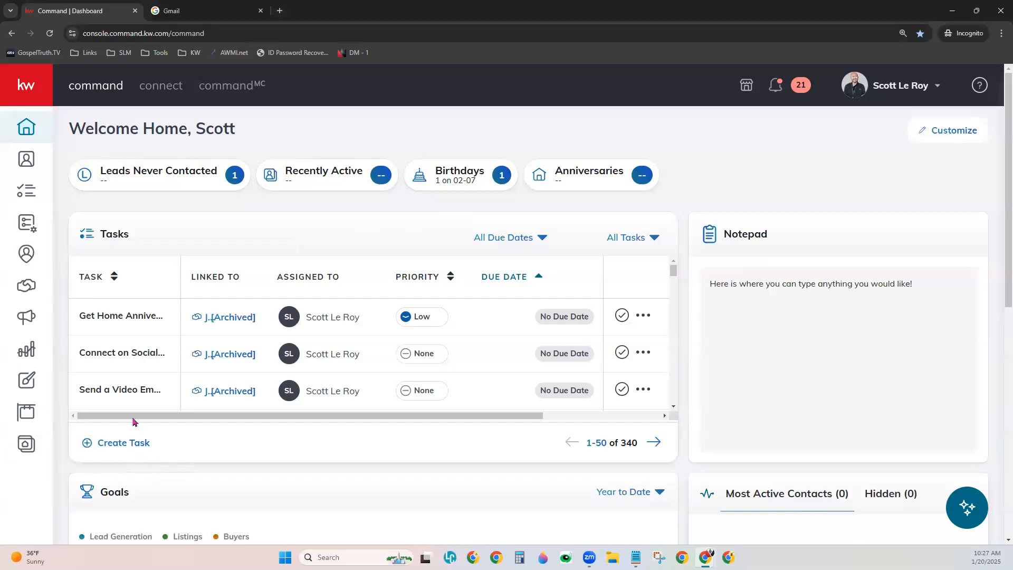
- Start a new Market Center Exclusive internal listing and agree to its legal disclaimer
{"action": "left_click", "coordinate": [27, 419]}
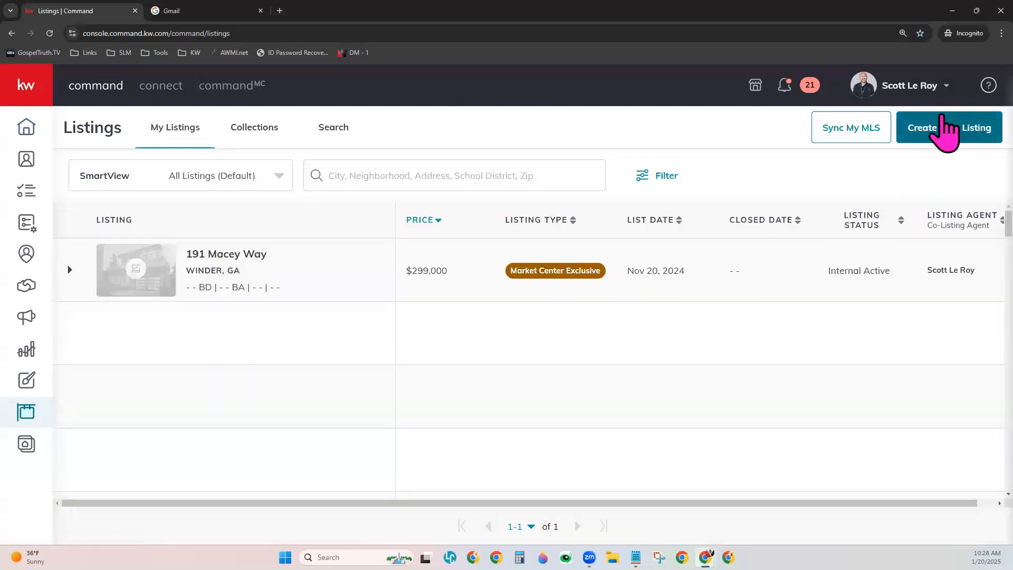
{"action": "left_click", "coordinate": [952, 132]}
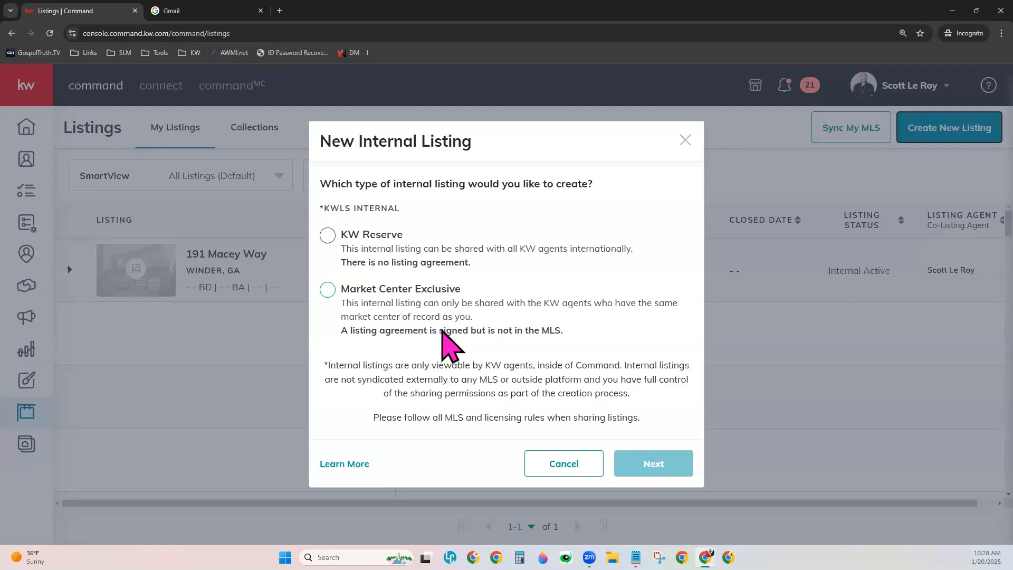
{"action": "left_click", "coordinate": [327, 311]}
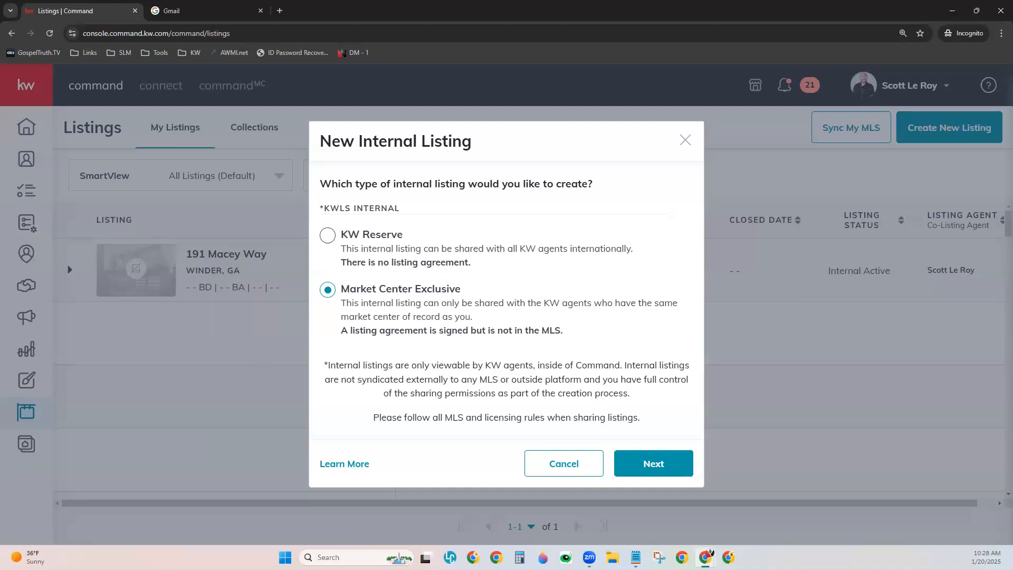
{"action": "left_click", "coordinate": [654, 464]}
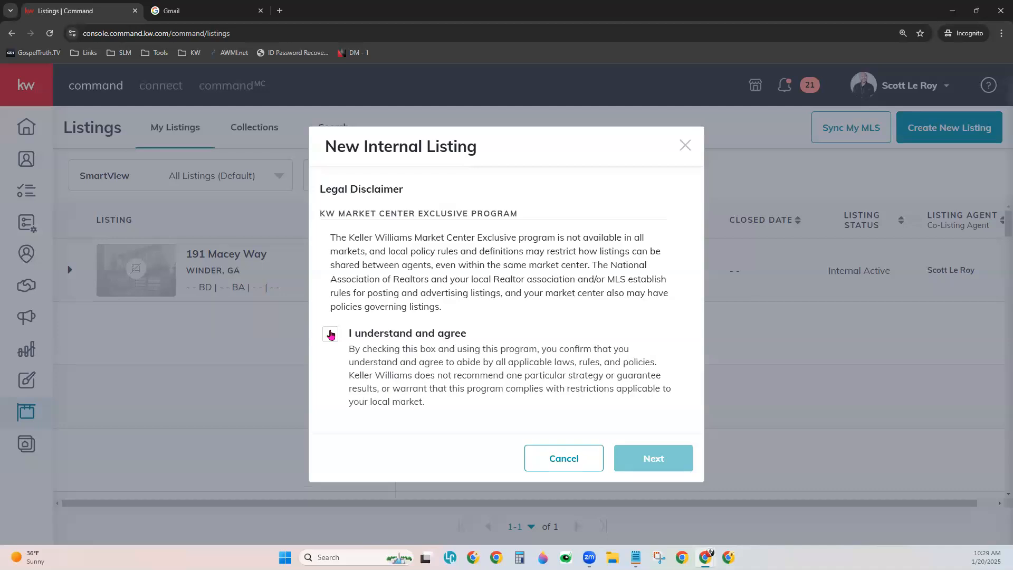
{"action": "left_click", "coordinate": [330, 334]}
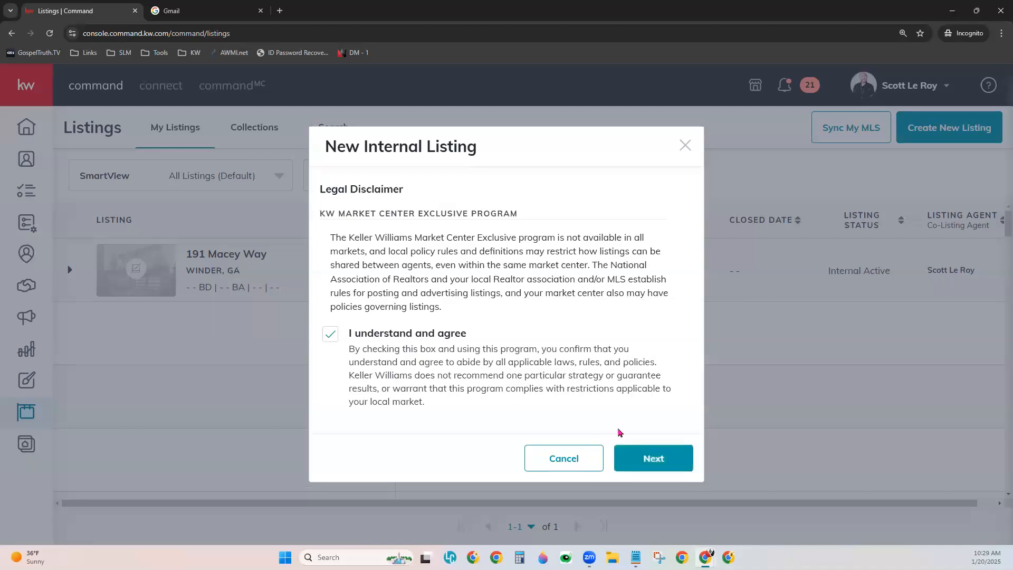
{"action": "left_click", "coordinate": [668, 460]}
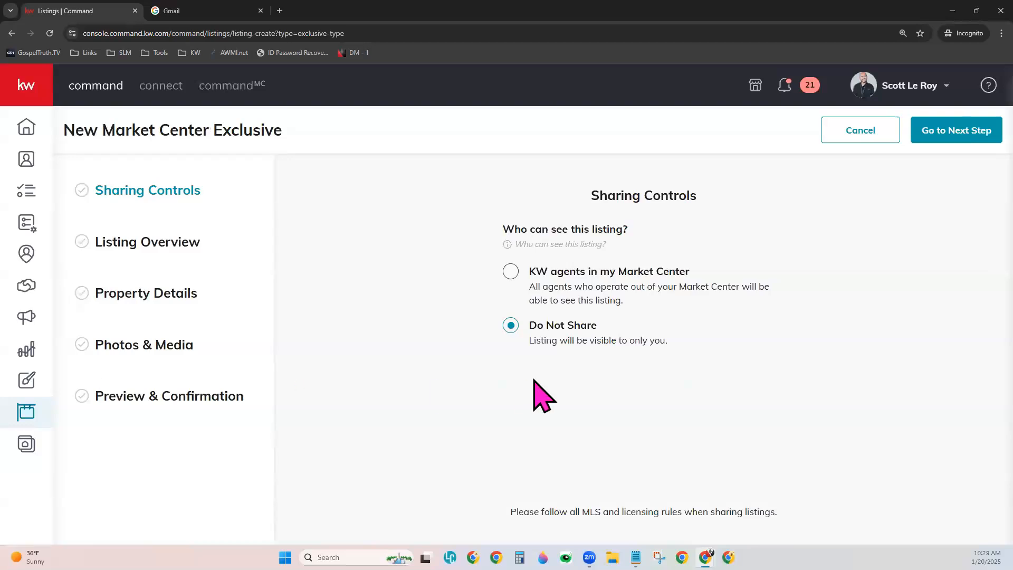
- Set the listing's sharing control to Do Not Share and continue to the listing overview
{"action": "left_click", "coordinate": [507, 278]}
{"action": "left_click", "coordinate": [512, 331]}
{"action": "left_click", "coordinate": [975, 133]}
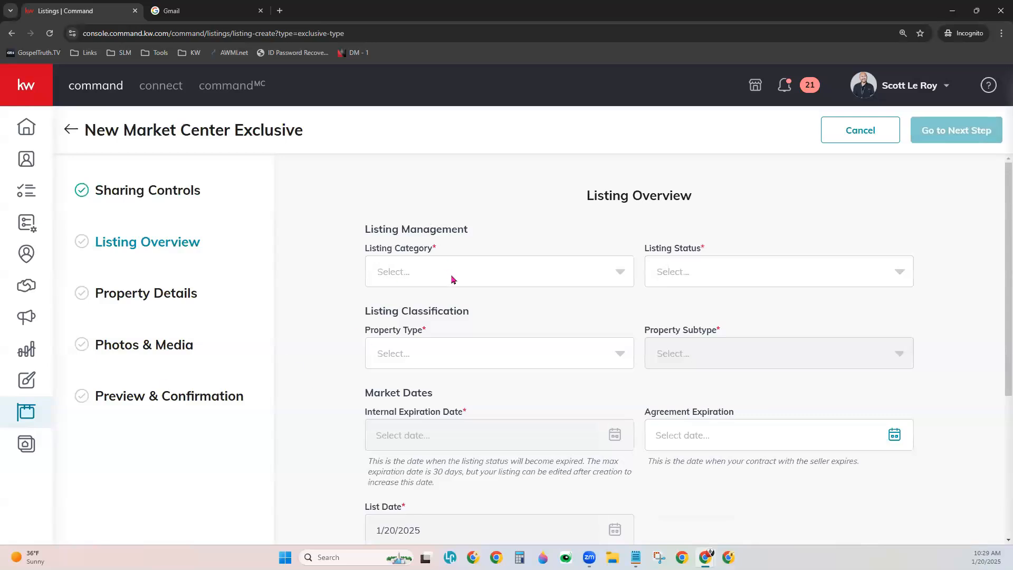
- Set the listing category to For Sale and the listing status to Internal Active
{"action": "scroll", "coordinate": [508, 274], "scroll_direction": "down", "scroll_amount": 1}
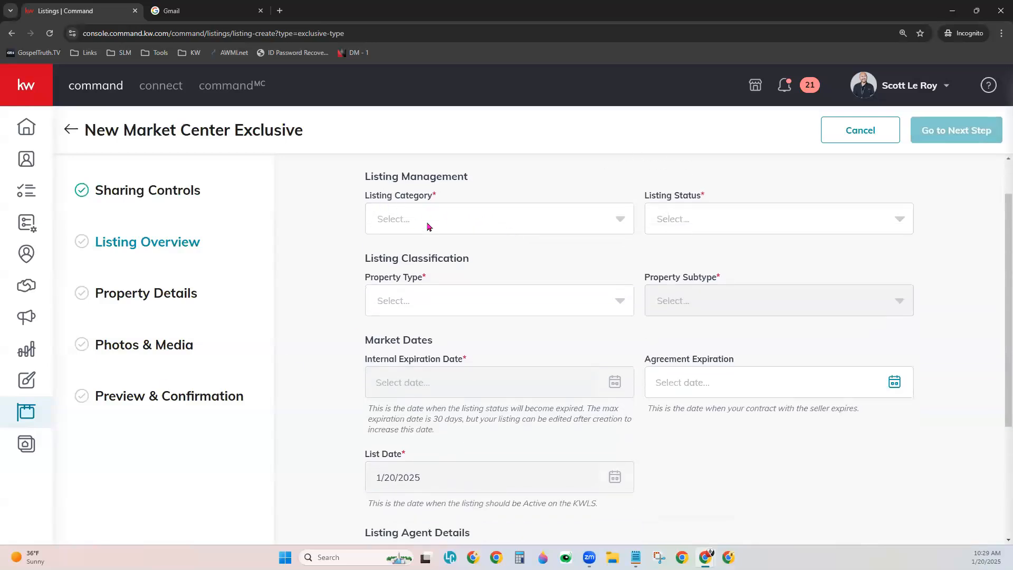
{"action": "left_click", "coordinate": [427, 226]}
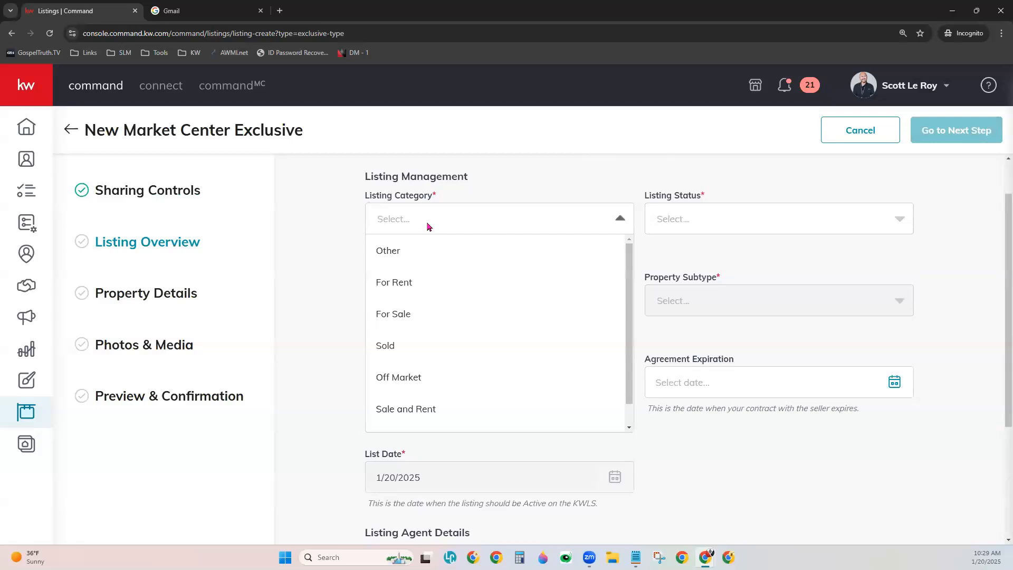
{"action": "left_click", "coordinate": [399, 315]}
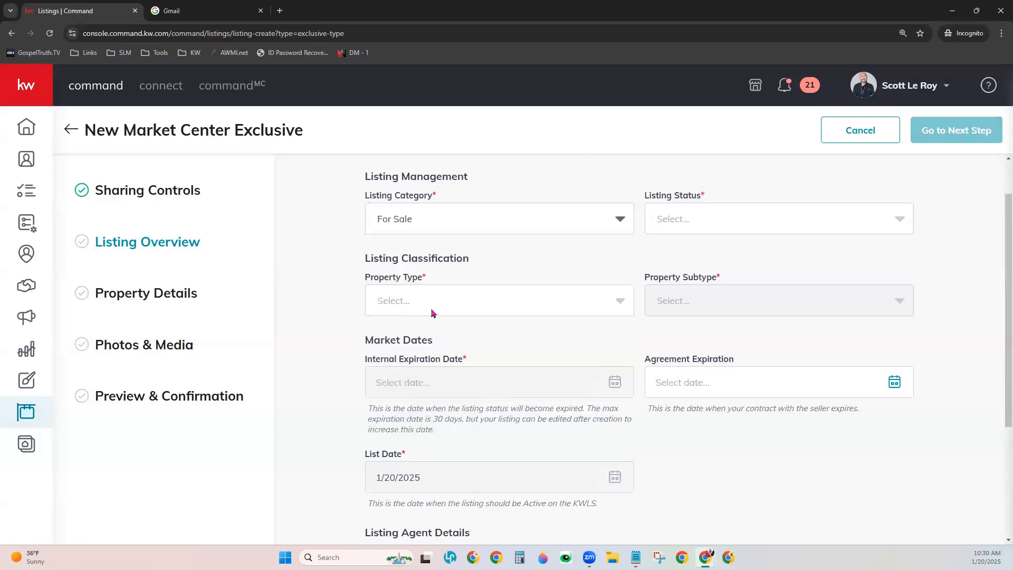
{"action": "left_click", "coordinate": [744, 222]}
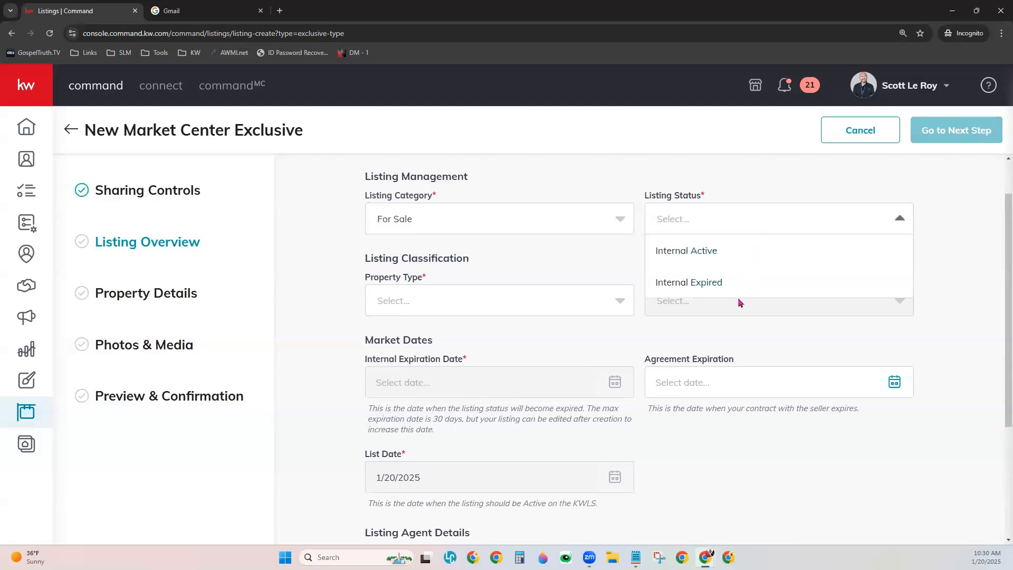
{"action": "left_click", "coordinate": [722, 258]}
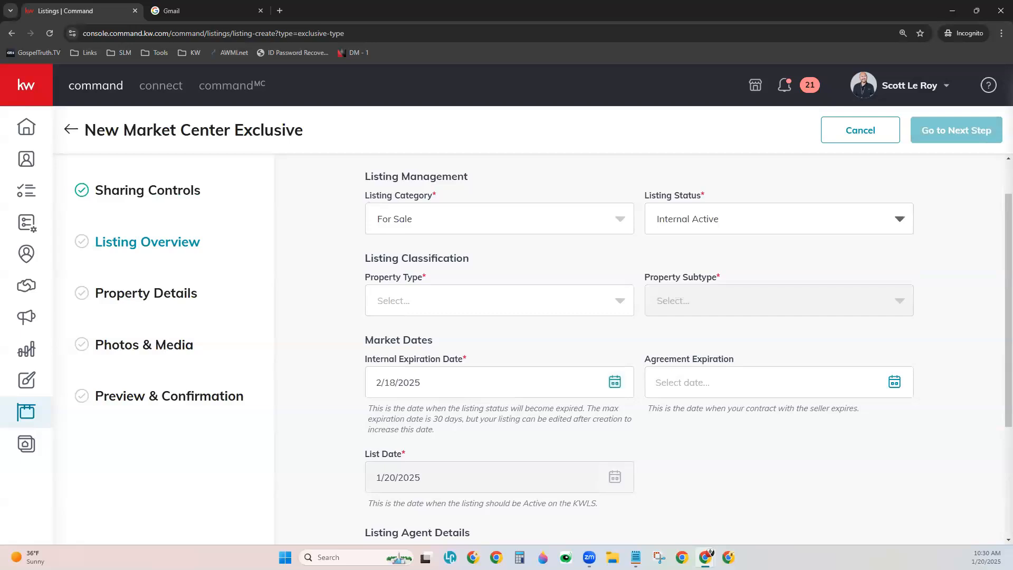
- Classify the property as Residential with the subtype Single Family Detached
{"action": "left_click", "coordinate": [502, 304]}
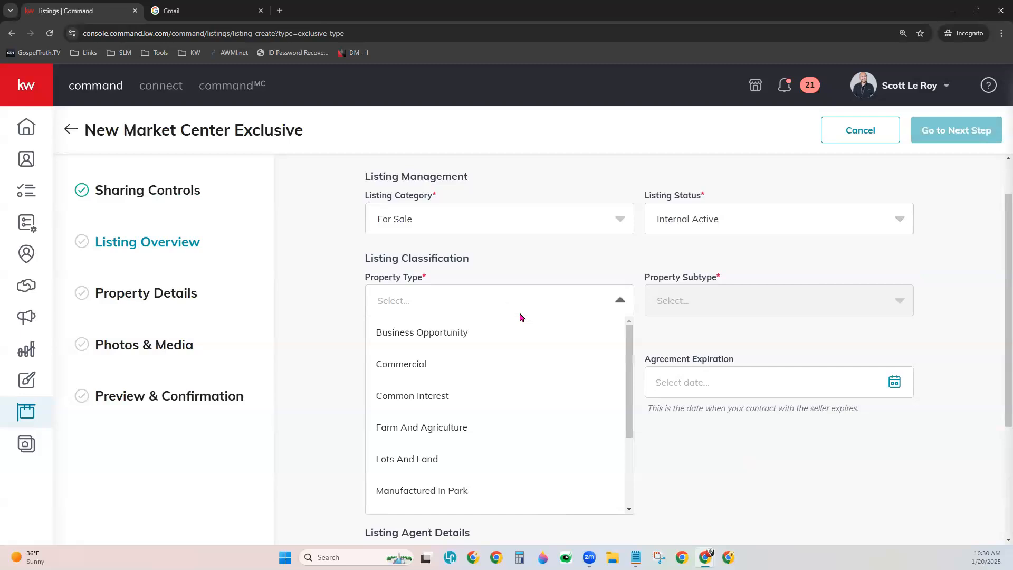
{"action": "scroll", "coordinate": [537, 414], "scroll_direction": "down", "scroll_amount": 1}
{"action": "scroll", "coordinate": [535, 428], "scroll_direction": "down", "scroll_amount": 2}
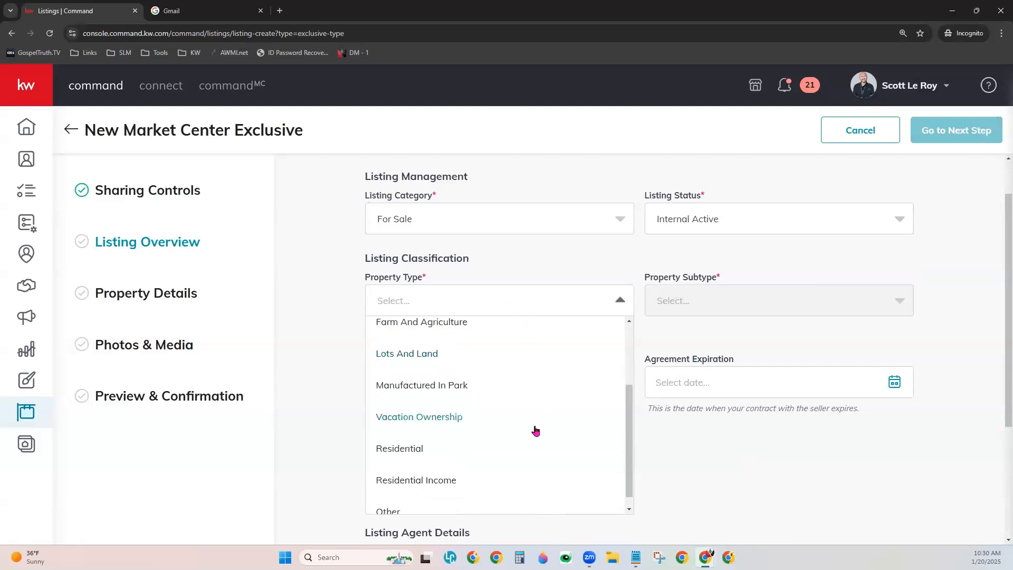
{"action": "left_click", "coordinate": [443, 441]}
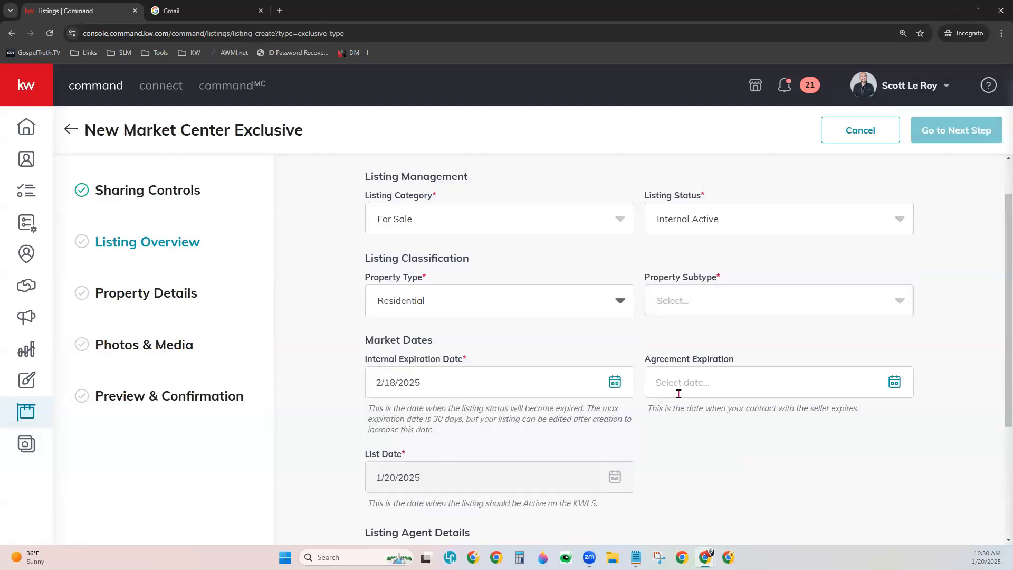
{"action": "left_click", "coordinate": [748, 307]}
{"action": "scroll", "coordinate": [790, 369], "scroll_direction": "down", "scroll_amount": 1}
{"action": "scroll", "coordinate": [790, 368], "scroll_direction": "down", "scroll_amount": 5}
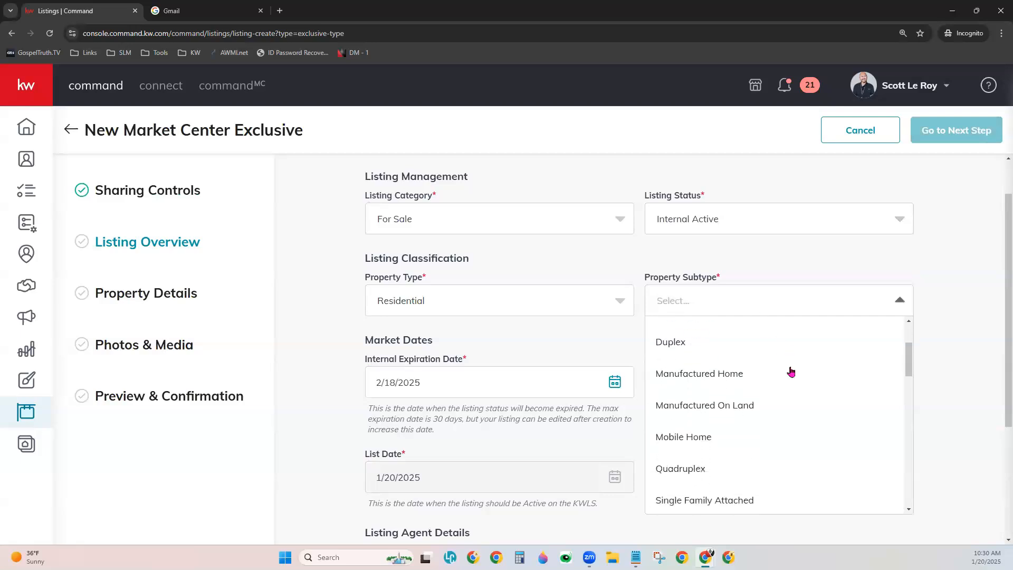
{"action": "scroll", "coordinate": [790, 383], "scroll_direction": "down", "scroll_amount": 2}
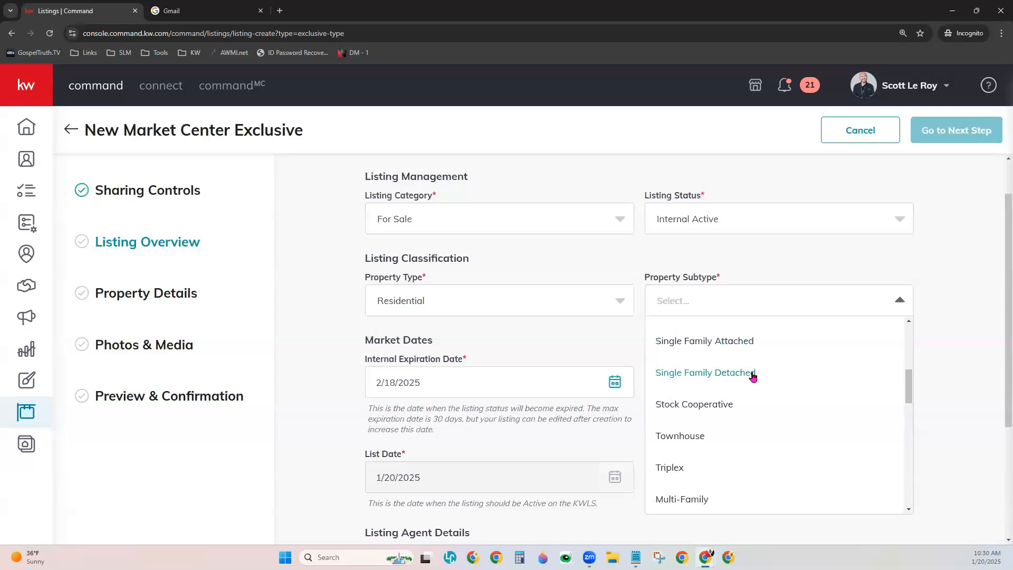
{"action": "left_click", "coordinate": [752, 376]}
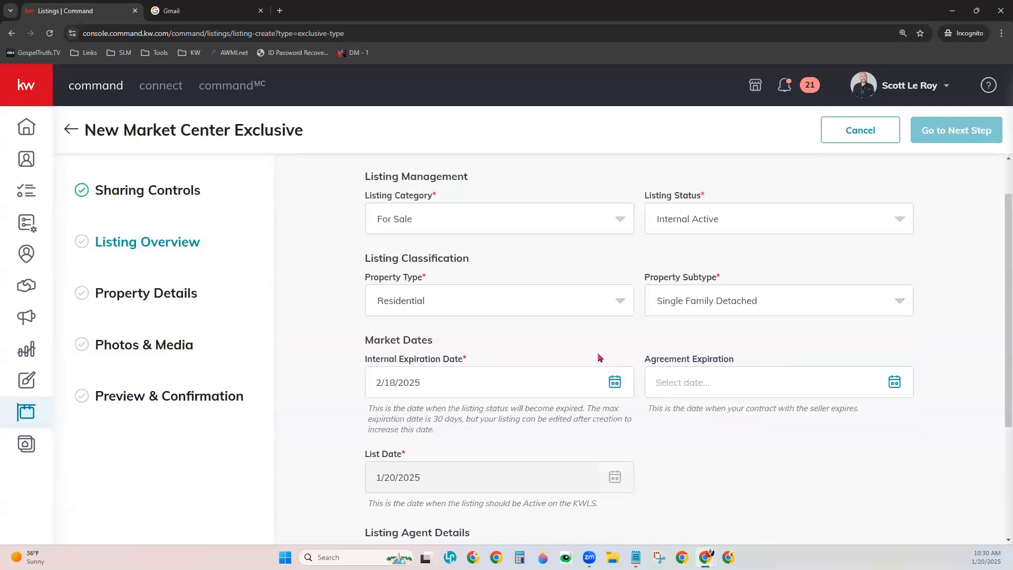
- Assign the listing to the Houston Premier market center and continue to the property details
{"action": "scroll", "coordinate": [643, 415], "scroll_direction": "down", "scroll_amount": 2}
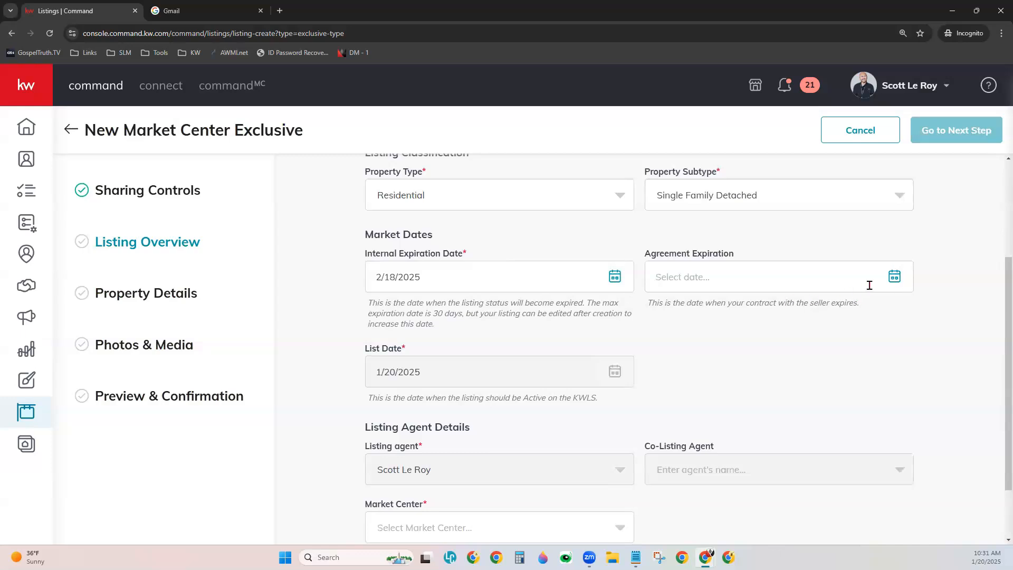
{"action": "scroll", "coordinate": [737, 363], "scroll_direction": "down", "scroll_amount": 2}
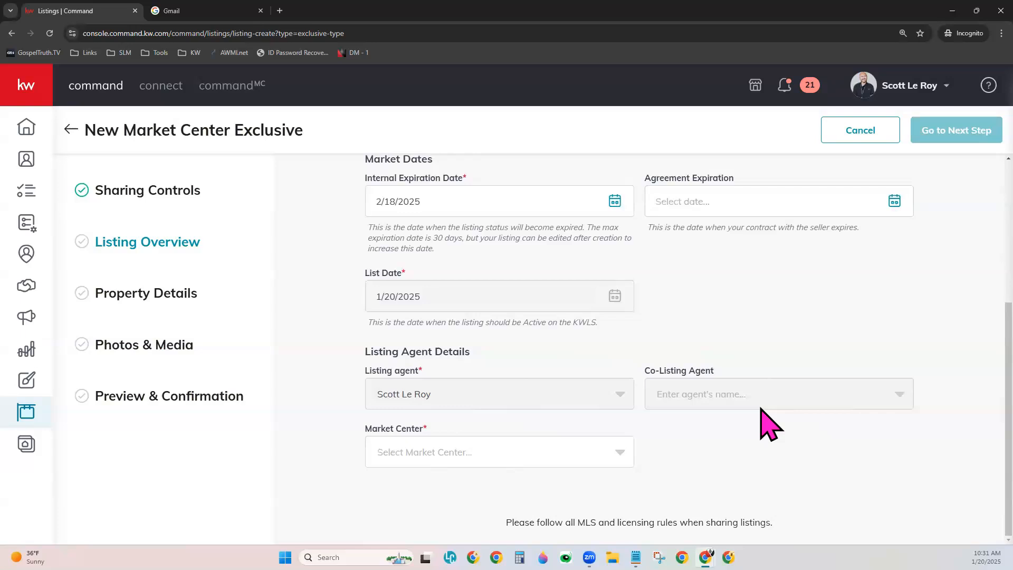
{"action": "left_click", "coordinate": [898, 91]}
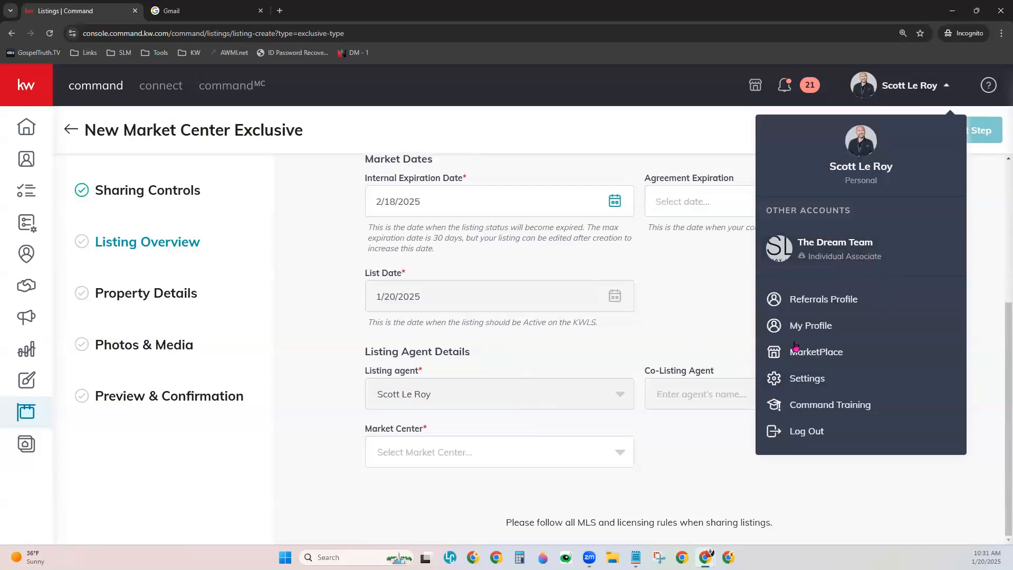
{"action": "left_click", "coordinate": [704, 434]}
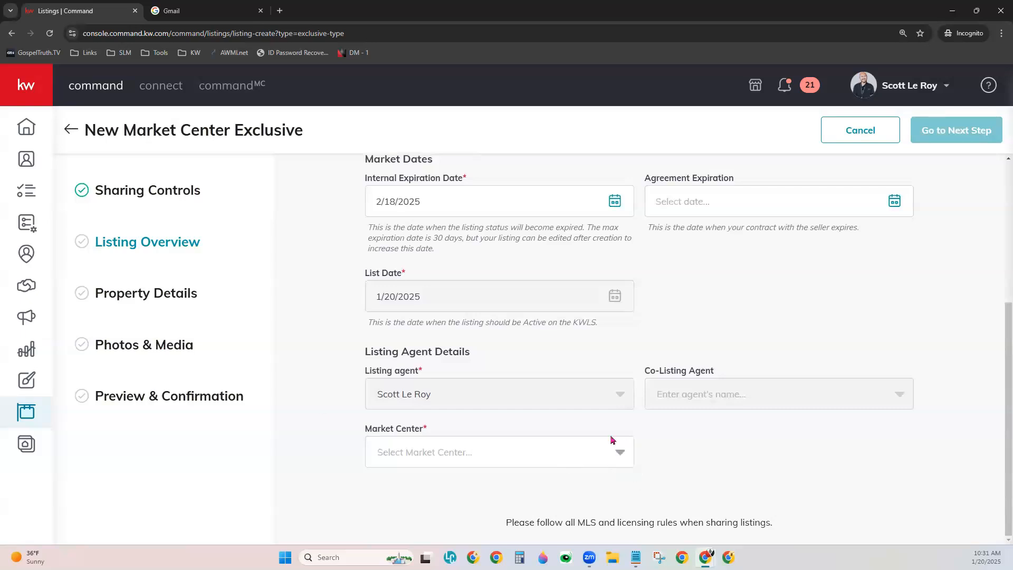
{"action": "left_click", "coordinate": [564, 452]}
{"action": "scroll", "coordinate": [559, 451], "scroll_direction": "down", "scroll_amount": 1}
{"action": "scroll", "coordinate": [451, 473], "scroll_direction": "down", "scroll_amount": 2}
{"action": "left_click", "coordinate": [436, 457]}
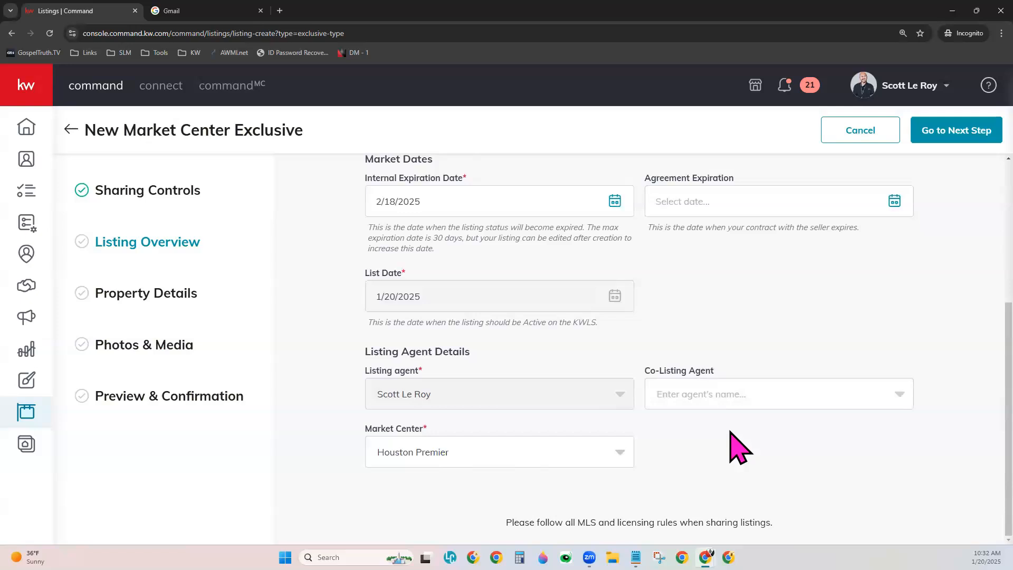
{"action": "left_click", "coordinate": [956, 140]}
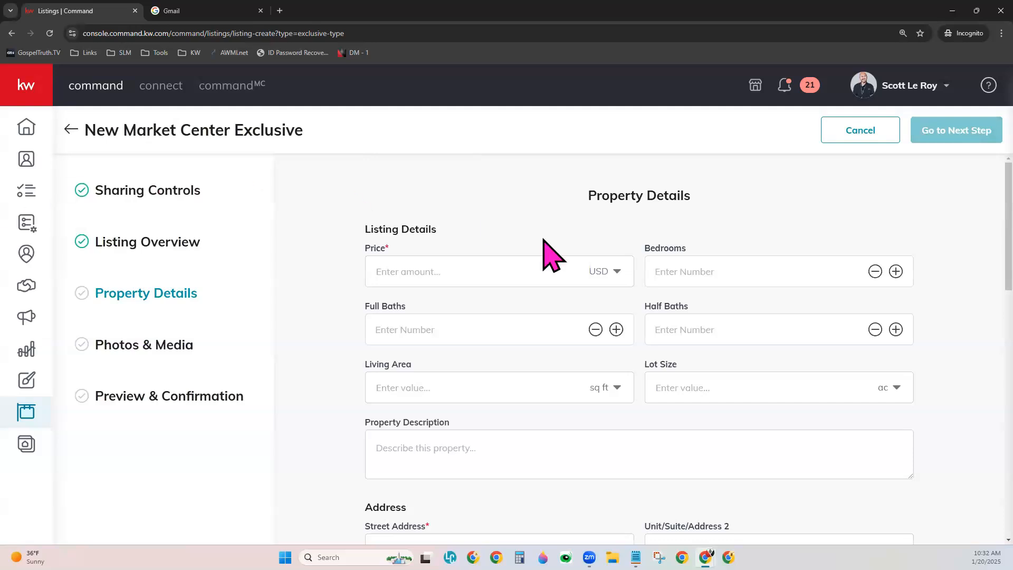
- Set the listing price to 2500000 USD and the number of bedrooms to 6
{"action": "left_click", "coordinate": [463, 266]}
{"action": "type", "text": "2500000"}
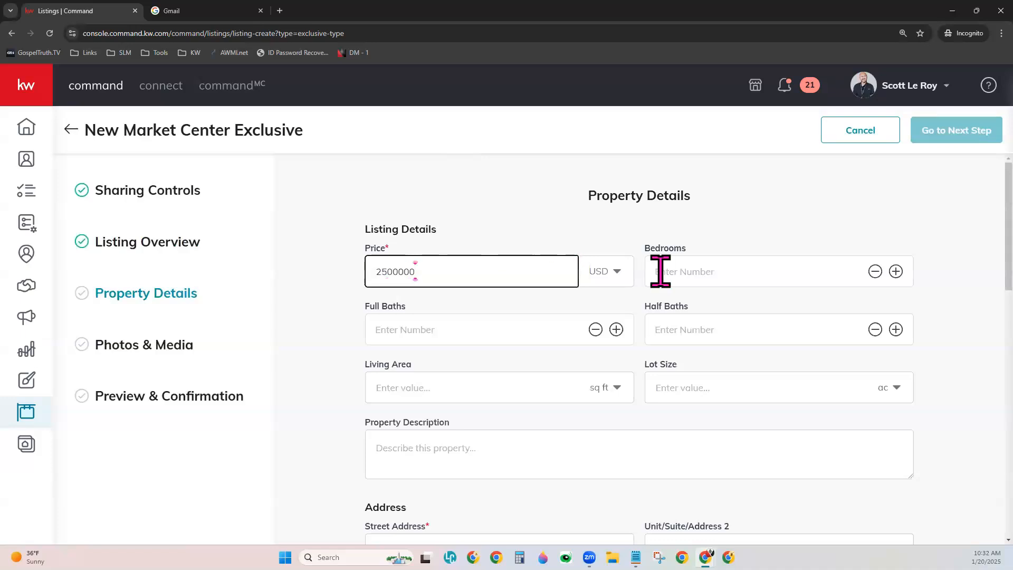
{"action": "left_click_drag", "start_coordinate": [657, 252], "coordinate": [678, 275]}
{"action": "left_click", "coordinate": [678, 275]}
{"action": "type", "text": "6"}
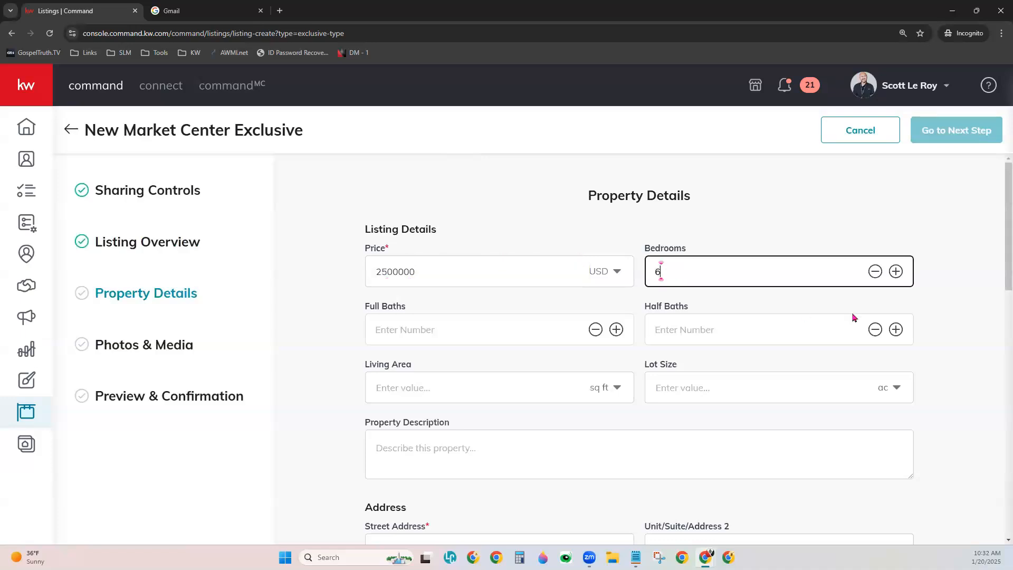
- Set the property's full baths to 5 and half baths to 3
{"action": "left_click", "coordinate": [547, 334]}
{"action": "type", "text": "5"}
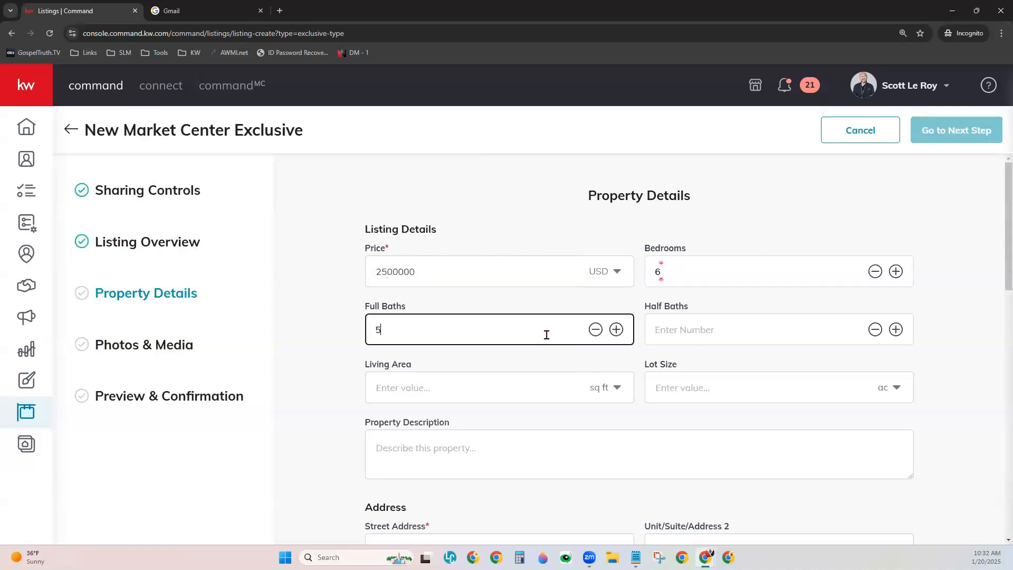
{"action": "left_click", "coordinate": [704, 312]}
{"action": "type", "text": "3"}
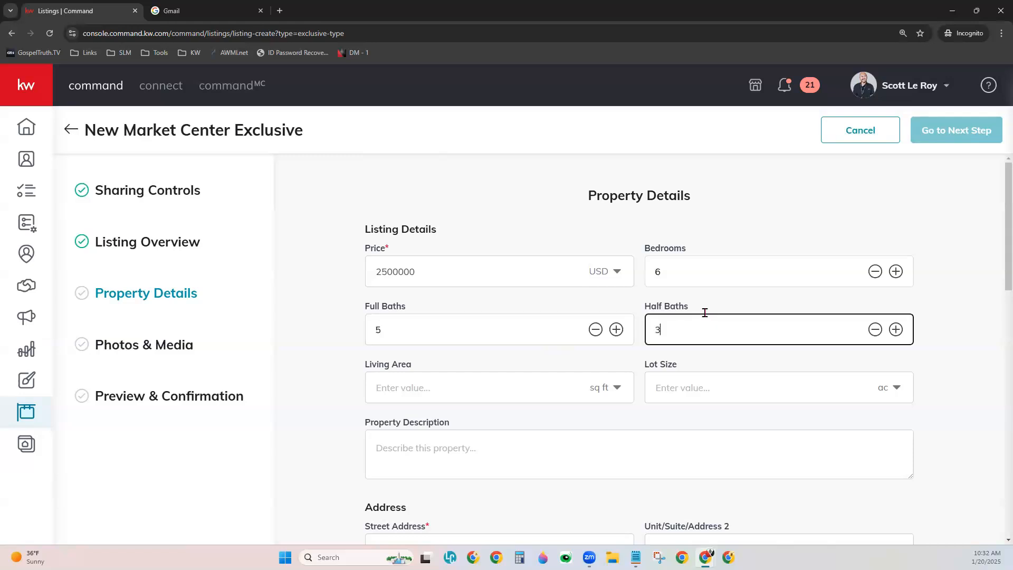
- Set the living area to 56000 sq ft and the lot size to 20 acres
{"action": "left_click", "coordinate": [462, 389]}
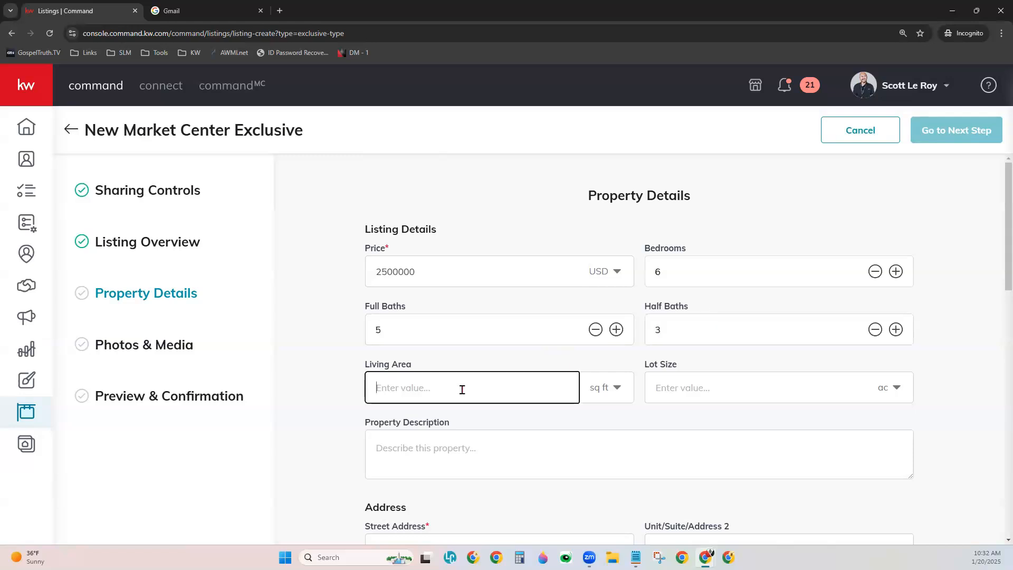
{"action": "type", "text": "6000"}
{"action": "left_click", "coordinate": [717, 385]}
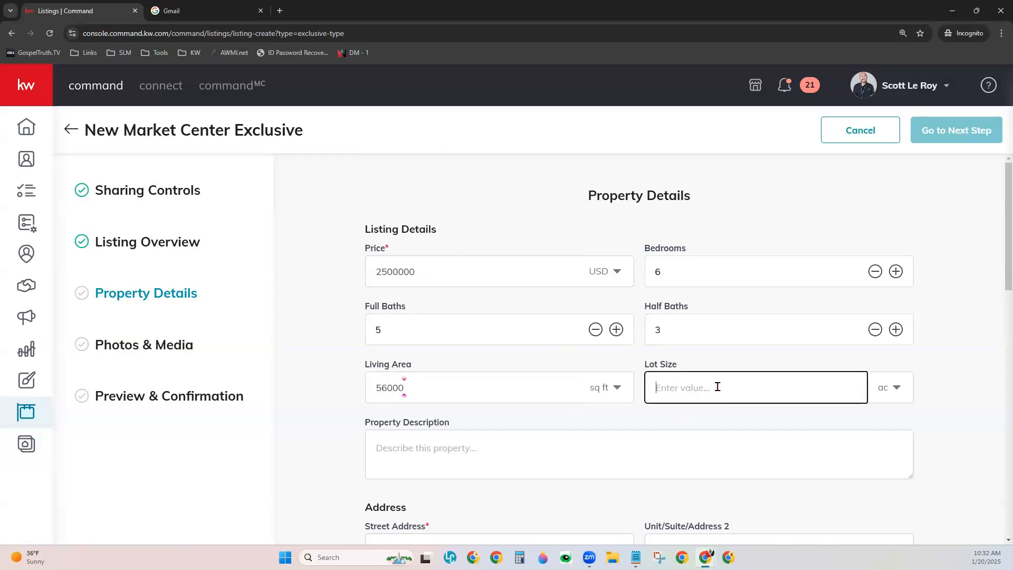
{"action": "left_click", "coordinate": [890, 390]}
{"action": "left_click", "coordinate": [823, 394]}
{"action": "type", "text": "20"}
{"action": "left_click", "coordinate": [564, 432]}
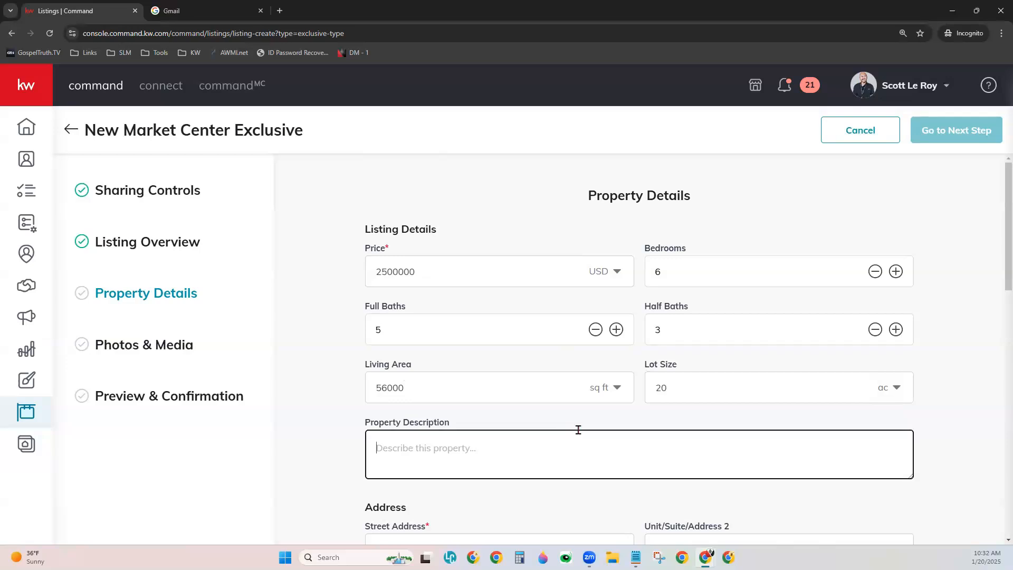
- Enter "Demo only." as the property description of the listing
{"action": "scroll", "coordinate": [945, 454], "scroll_direction": "down", "scroll_amount": 1}
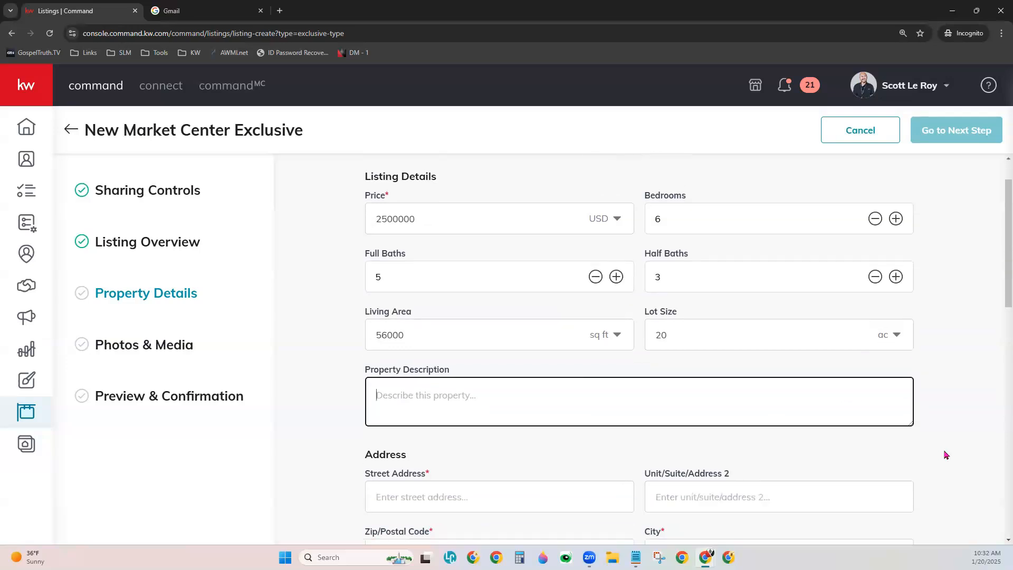
{"action": "type", "text": "Demo only."}
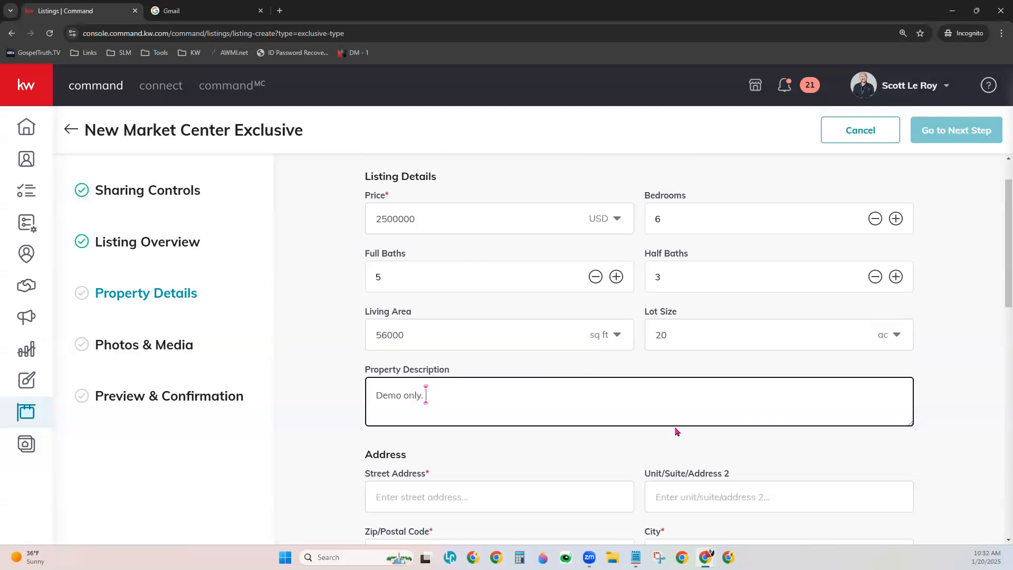
{"action": "left_click", "coordinate": [622, 438]}
- Enter the property's street address and accept the suggested match in Pineville, NC to fill in the remaining address fields
{"action": "scroll", "coordinate": [614, 401], "scroll_direction": "down", "scroll_amount": 4}
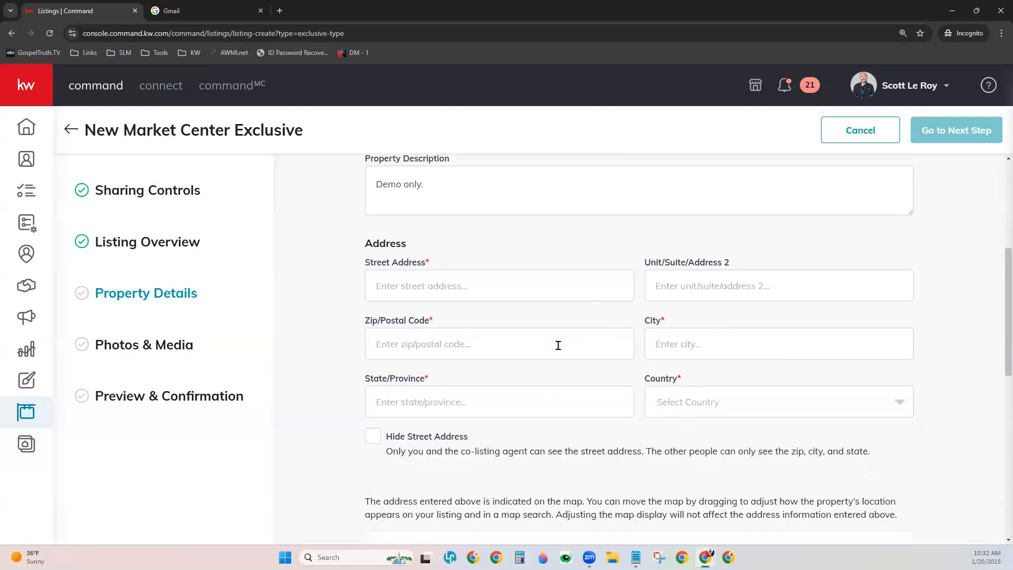
{"action": "left_click", "coordinate": [505, 293]}
{"action": "scroll", "coordinate": [969, 420], "scroll_direction": "down", "scroll_amount": 1}
{"action": "type", "text": "123 Main St"}
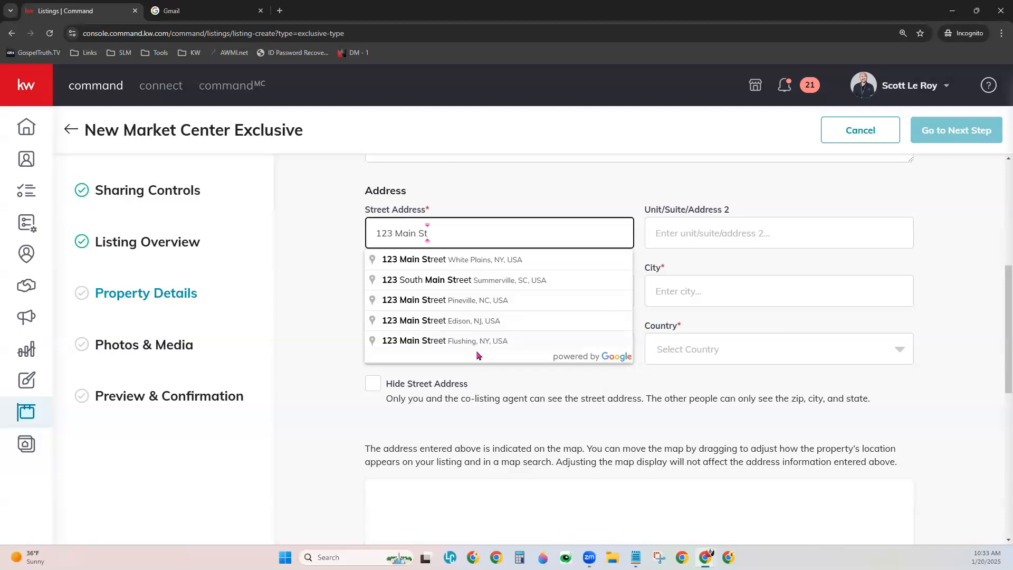
{"action": "left_click", "coordinate": [480, 305]}
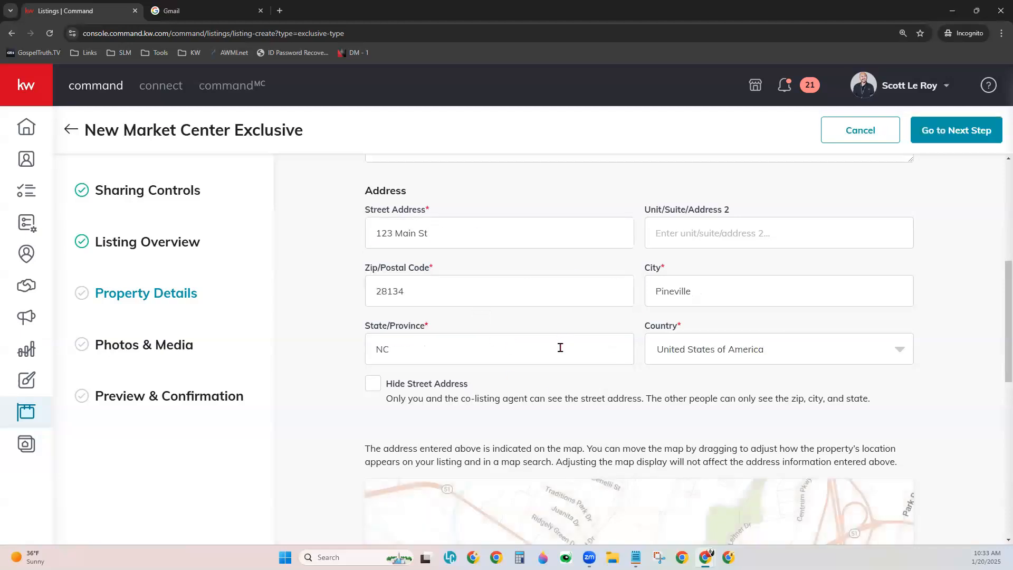
- Check the property's map location and its area and school information, and continue to the photos and media
{"action": "scroll", "coordinate": [936, 433], "scroll_direction": "down", "scroll_amount": 2}
{"action": "scroll", "coordinate": [935, 433], "scroll_direction": "down", "scroll_amount": 1}
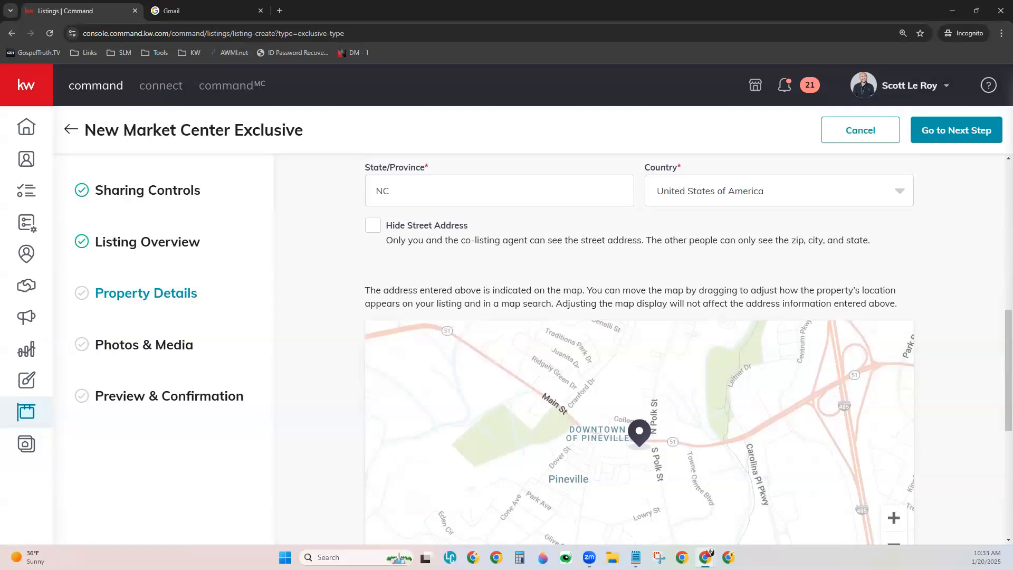
{"action": "scroll", "coordinate": [980, 438], "scroll_direction": "down", "scroll_amount": 4}
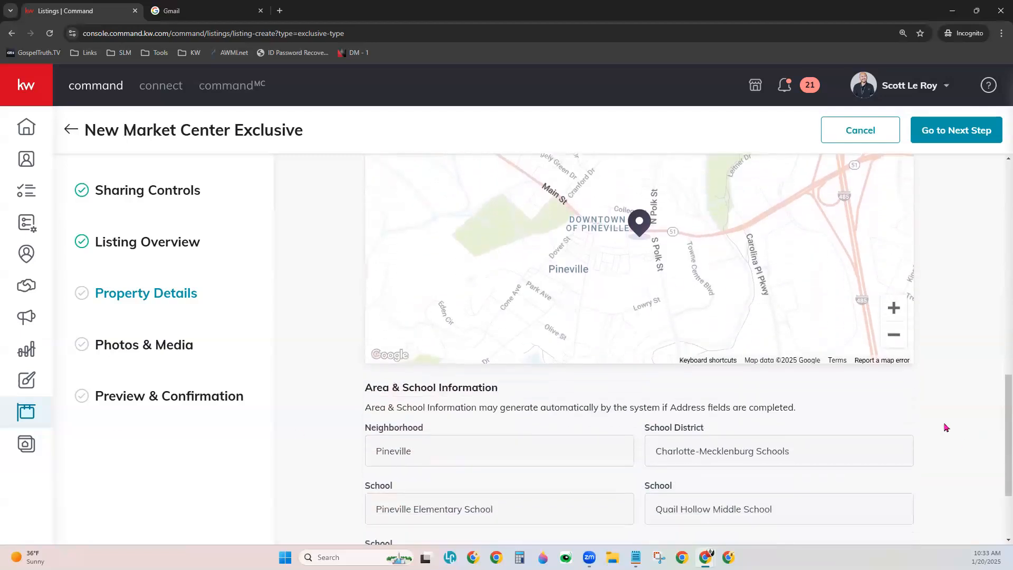
{"action": "scroll", "coordinate": [946, 425], "scroll_direction": "down", "scroll_amount": 2}
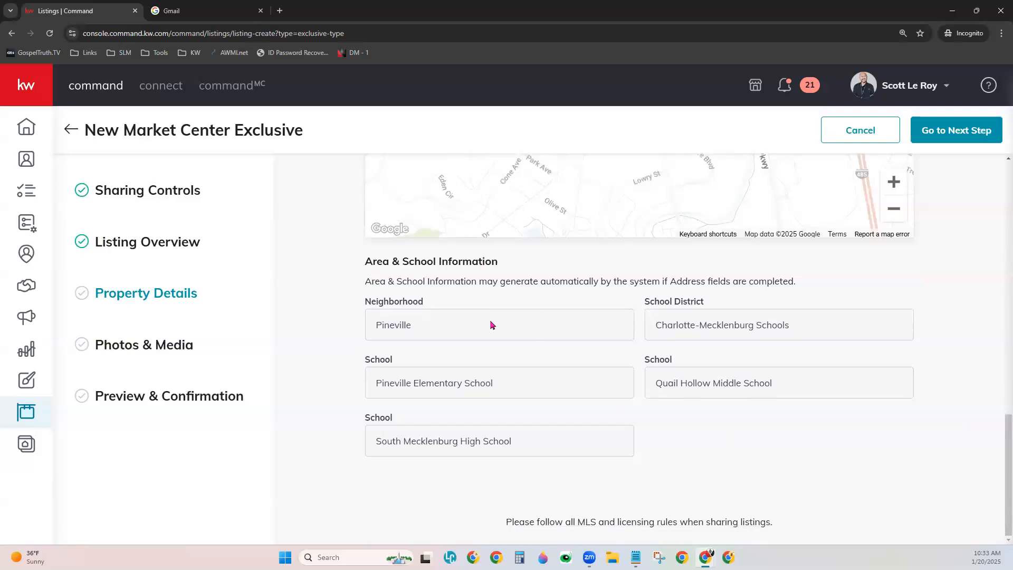
{"action": "scroll", "coordinate": [882, 405], "scroll_direction": "up", "scroll_amount": 2}
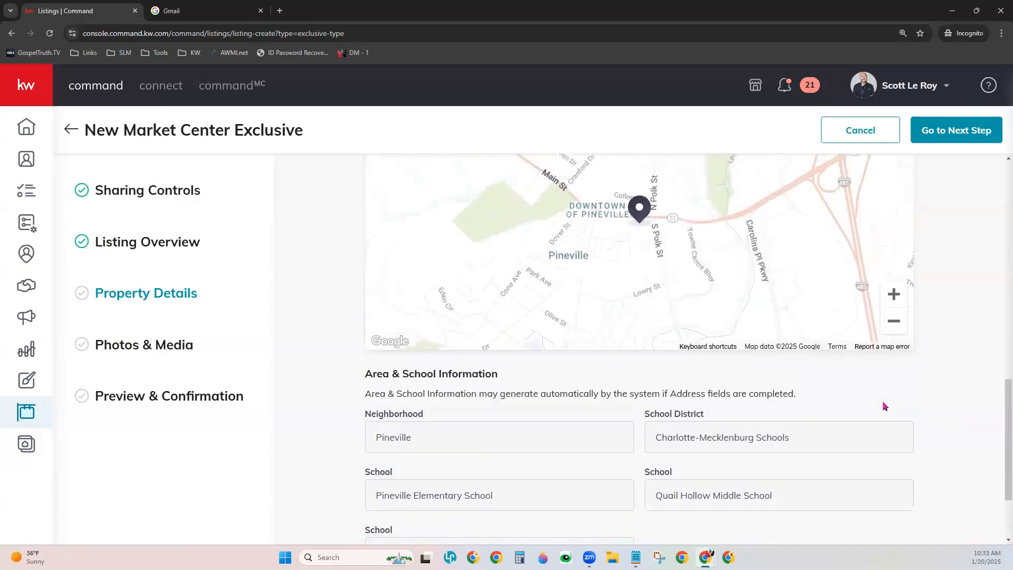
{"action": "scroll", "coordinate": [885, 406], "scroll_direction": "up", "scroll_amount": 2}
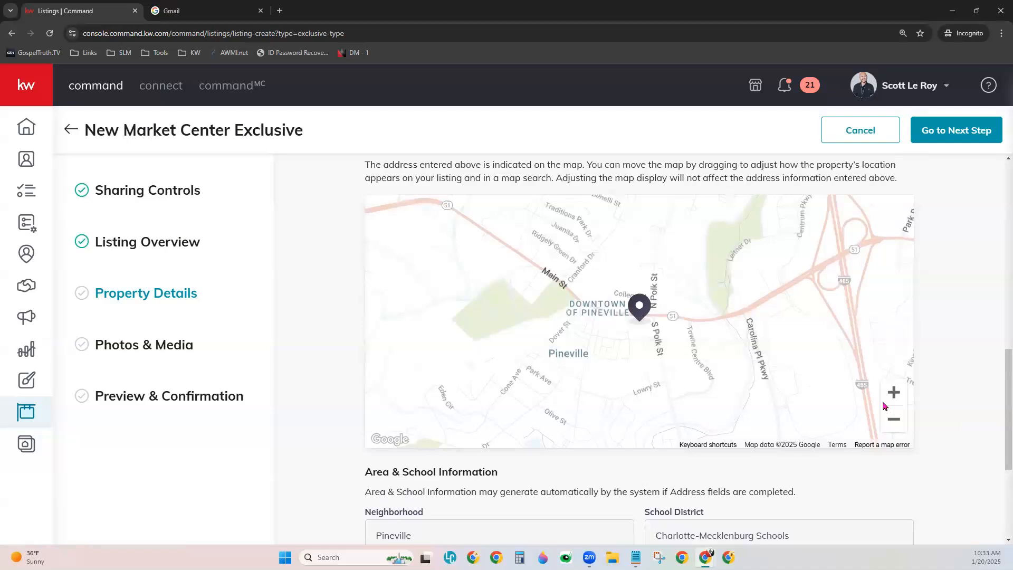
{"action": "left_click", "coordinate": [965, 127]}
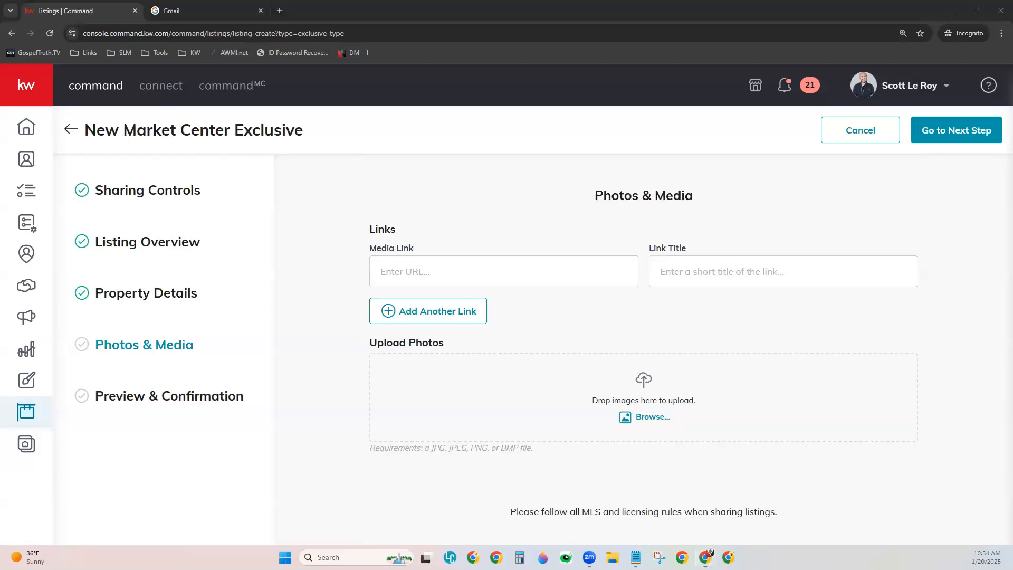
- Upload the House 1 image from Downloads as the listing photo and continue to the preview and confirmation
{"action": "key", "text": "super+e"}
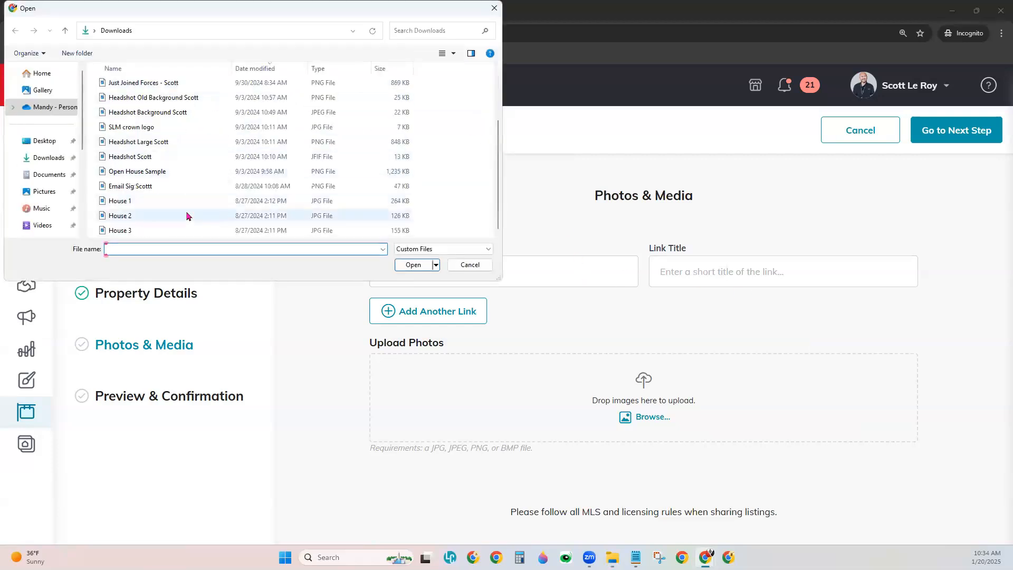
{"action": "left_click", "coordinate": [169, 203]}
{"action": "left_click", "coordinate": [407, 267]}
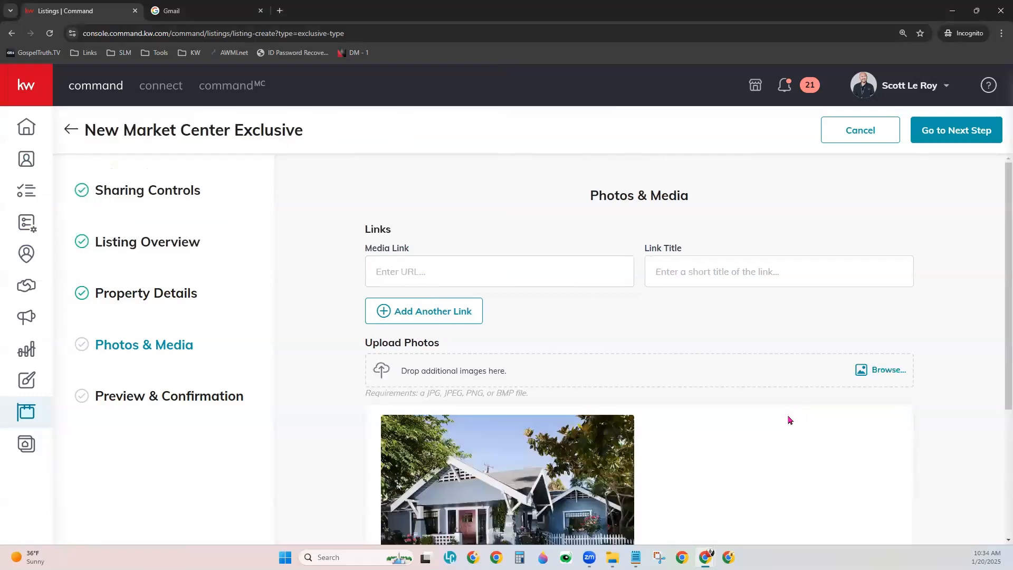
{"action": "scroll", "coordinate": [790, 420], "scroll_direction": "down", "scroll_amount": 4}
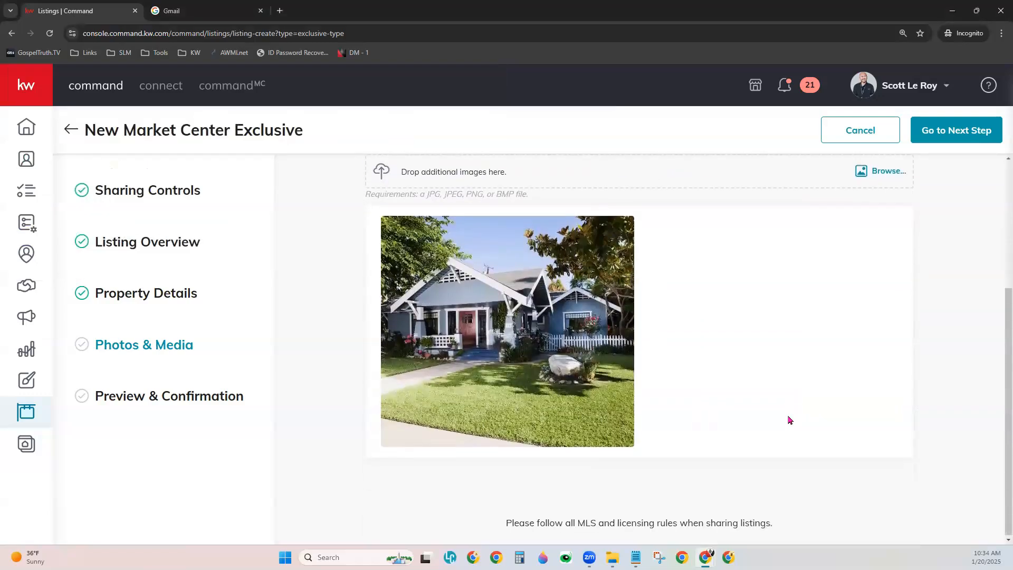
{"action": "left_click", "coordinate": [955, 135]}
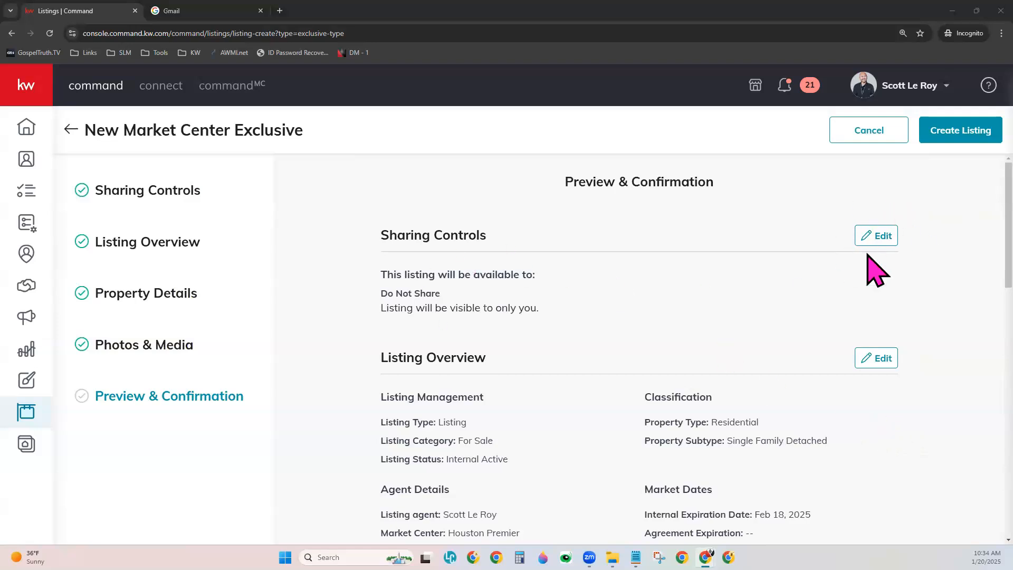
- Review the listing preview from the overview through the uploaded photo and create the listing
{"action": "scroll", "coordinate": [823, 467], "scroll_direction": "down", "scroll_amount": 3}
{"action": "scroll", "coordinate": [819, 459], "scroll_direction": "down", "scroll_amount": 9}
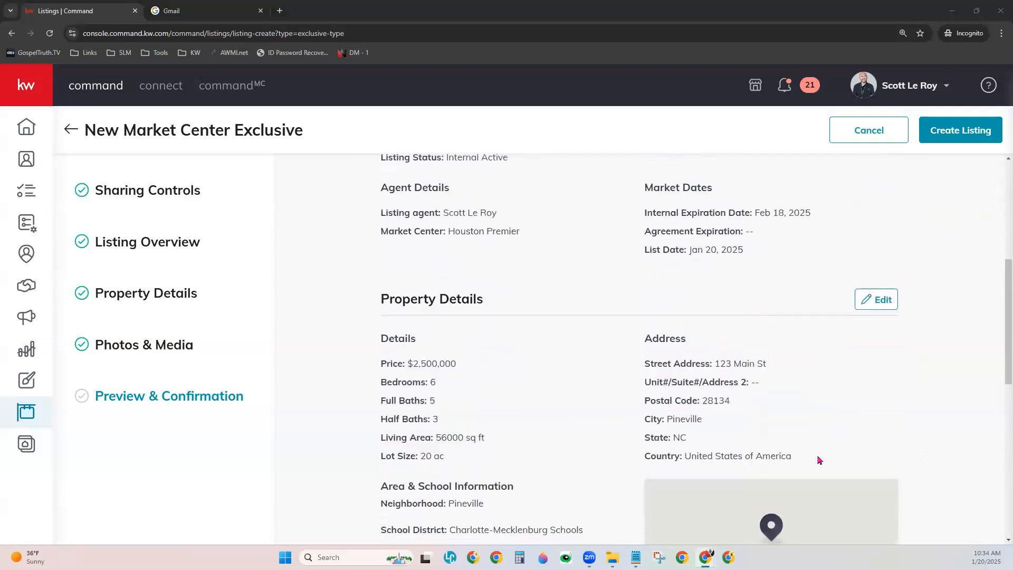
{"action": "scroll", "coordinate": [814, 458], "scroll_direction": "down", "scroll_amount": 2}
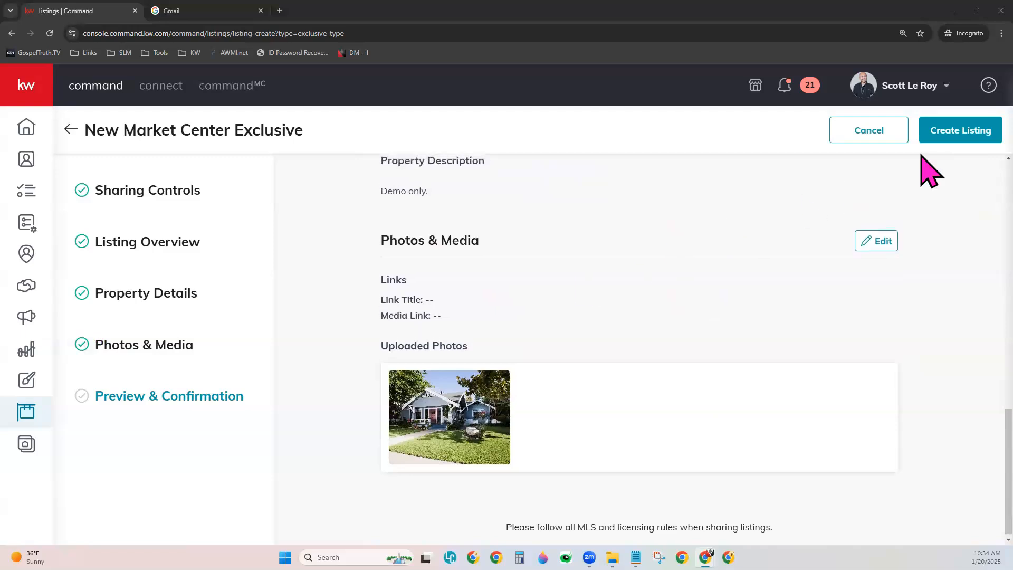
{"action": "scroll", "coordinate": [944, 158], "scroll_direction": "up", "scroll_amount": 2}
{"action": "left_click", "coordinate": [970, 136]}
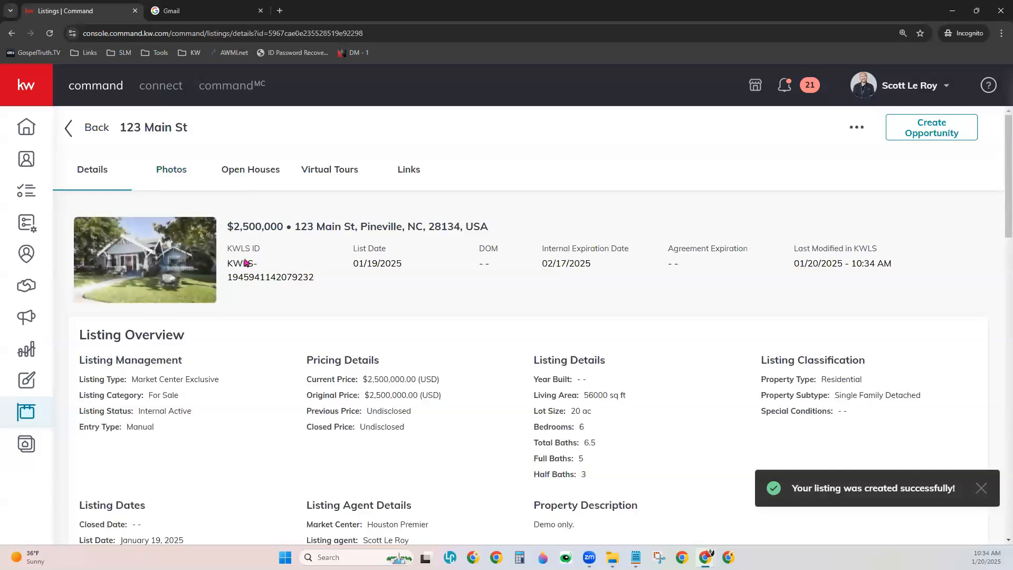
- Examine the new listing's details, highlighting the prefix and number of its KWLS ID
{"action": "scroll", "coordinate": [349, 334], "scroll_direction": "down", "scroll_amount": 1}
{"action": "scroll", "coordinate": [249, 275], "scroll_direction": "up", "scroll_amount": 1}
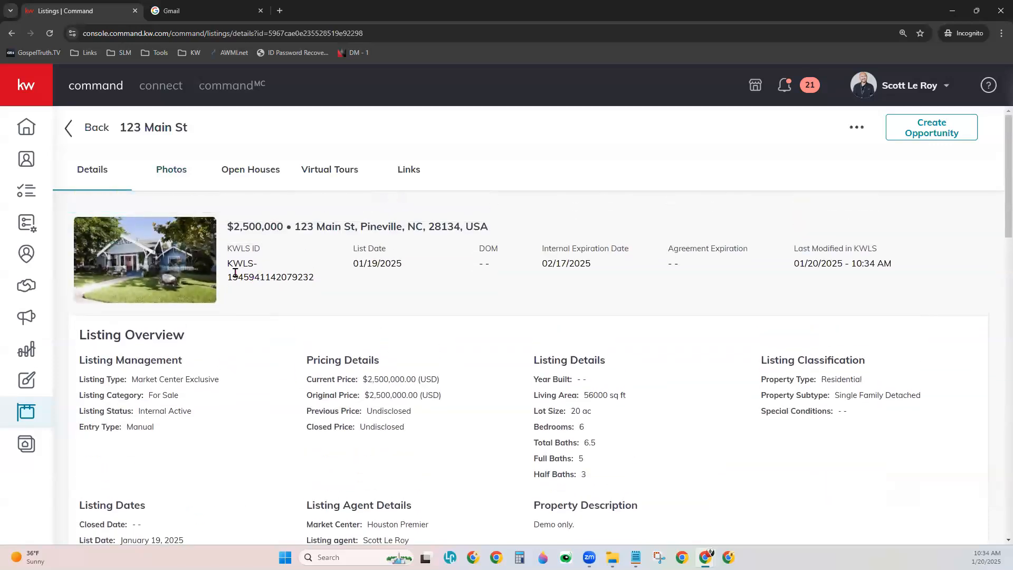
{"action": "left_click_drag", "start_coordinate": [226, 264], "coordinate": [259, 265]}
{"action": "scroll", "coordinate": [290, 464], "scroll_direction": "down", "scroll_amount": 1}
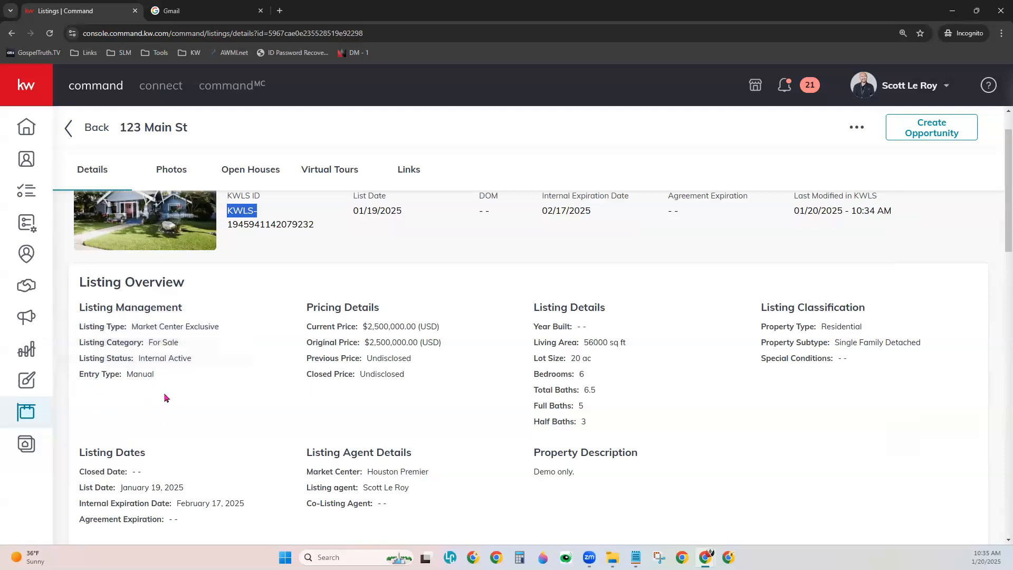
{"action": "scroll", "coordinate": [496, 492], "scroll_direction": "up", "scroll_amount": 1}
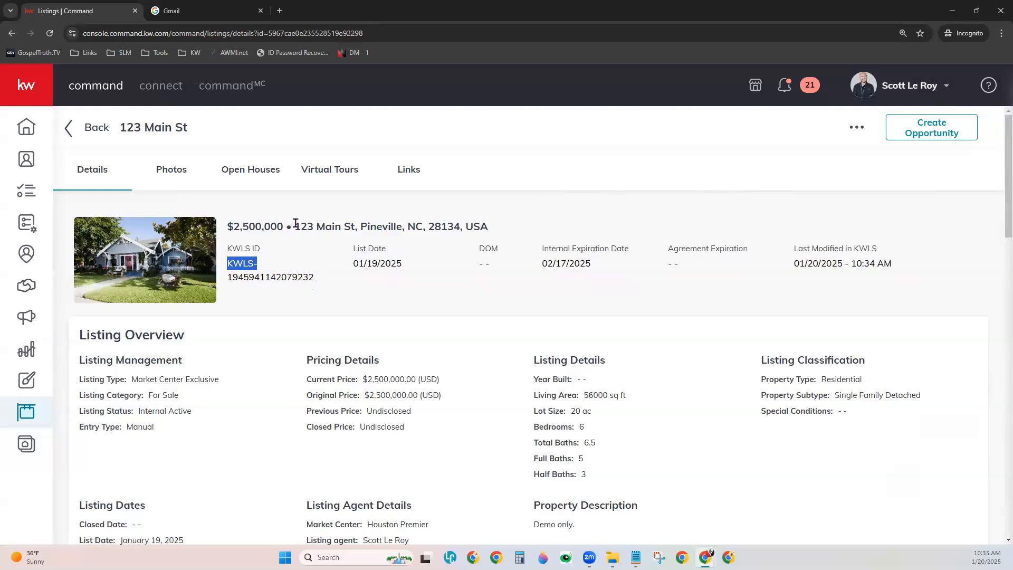
{"action": "left_click_drag", "start_coordinate": [229, 278], "coordinate": [316, 282]}
{"action": "left_click", "coordinate": [309, 311]}
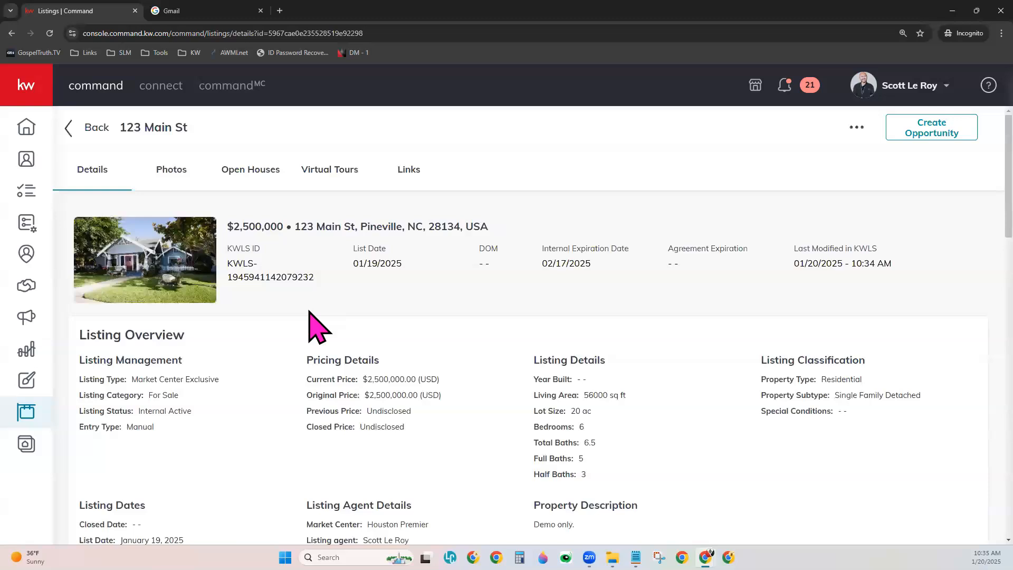